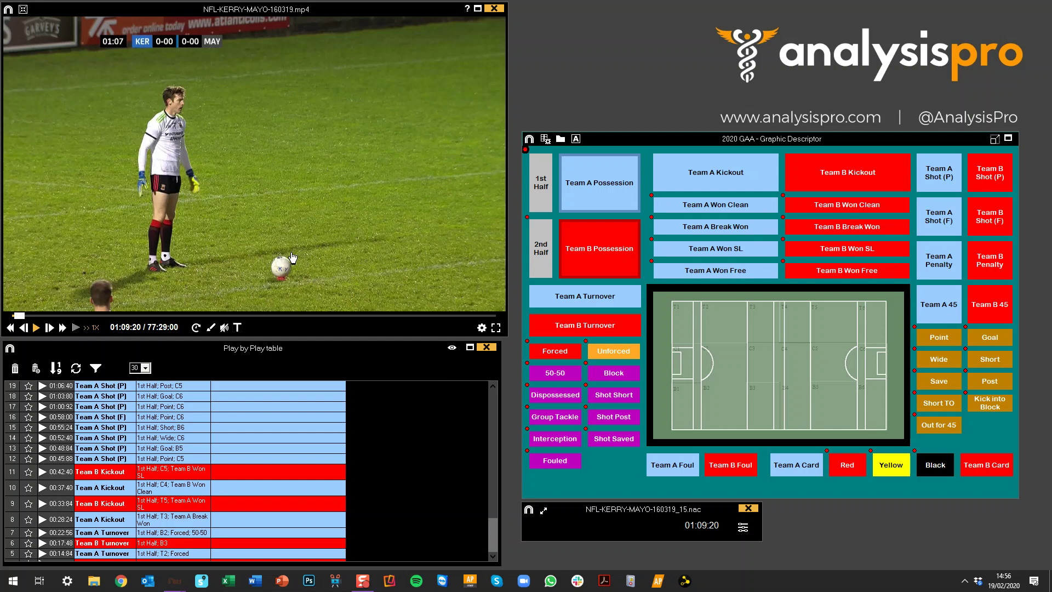
# Play the match video and switch the Graphic Descriptor into category editing with Ctrl+E
pyautogui.press('space')
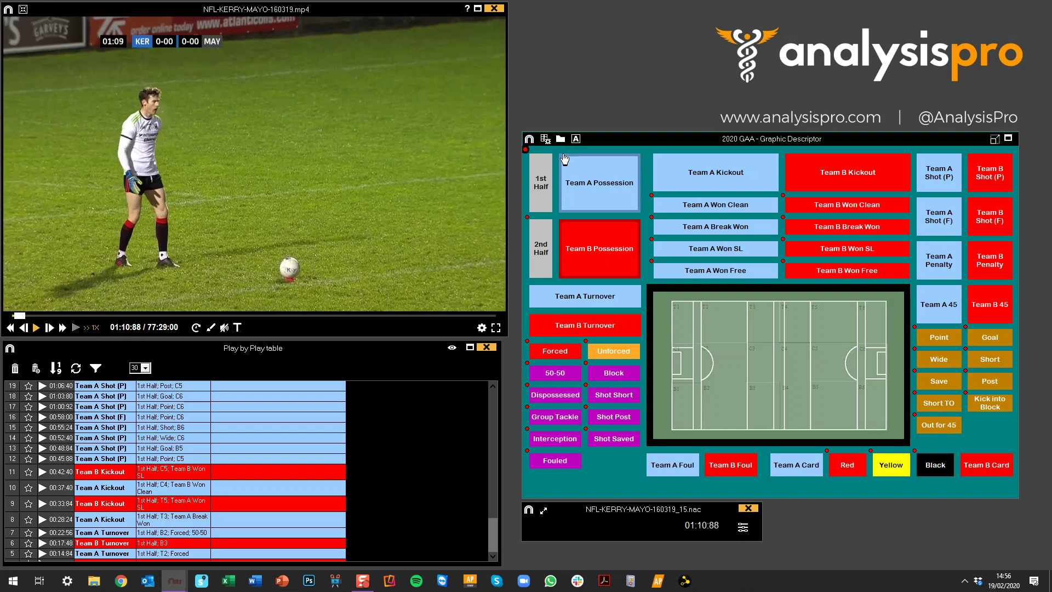
pyautogui.hotkey('ctrl', 'e')
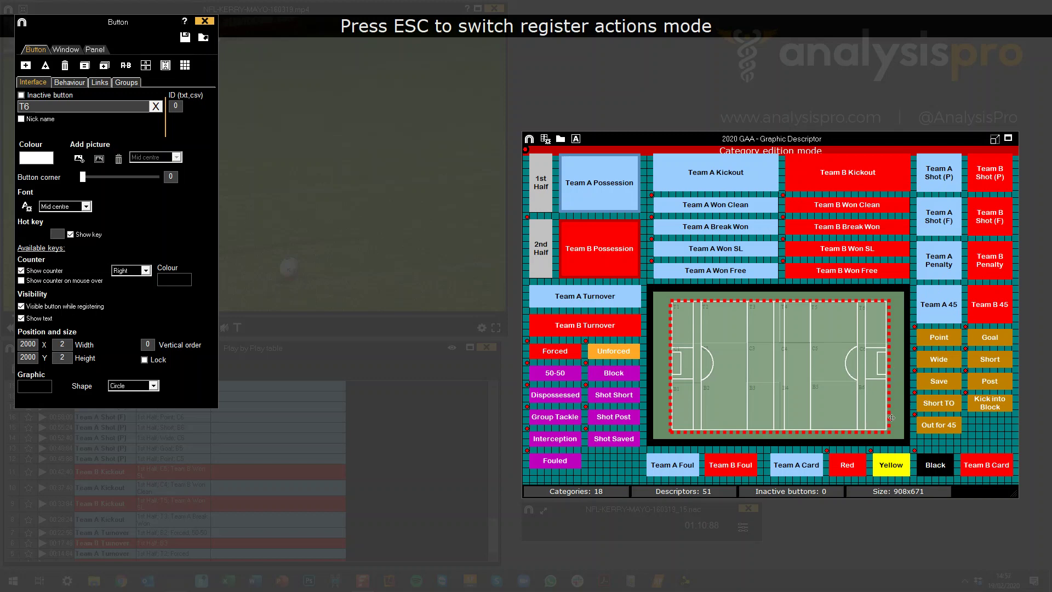
# Inspect the button properties of a pitch zone, Team A Kickout, Team B Kickout and Team A Shot (P)
pyautogui.click(687, 325)
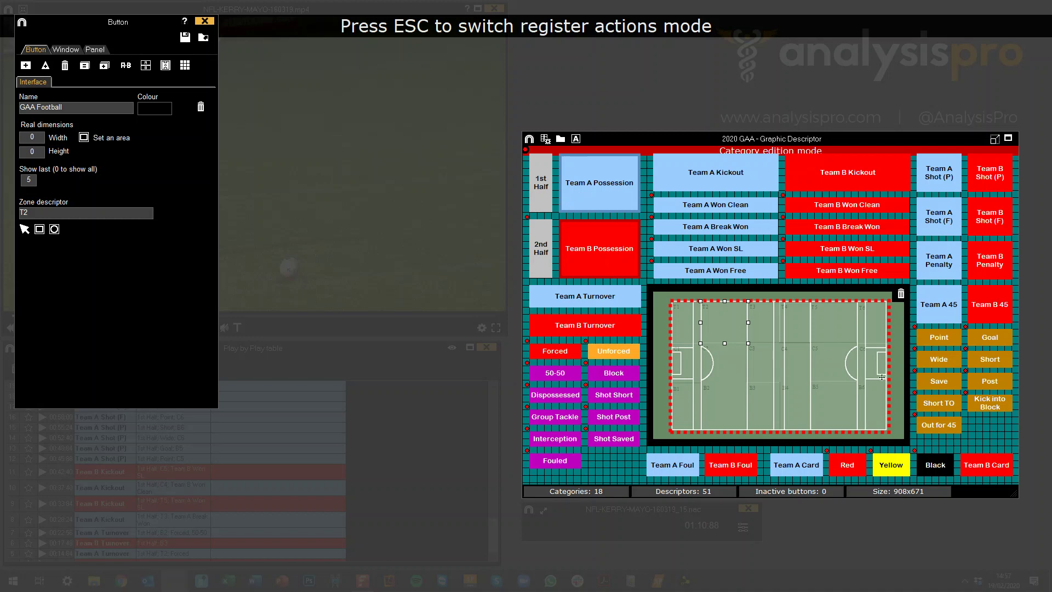
pyautogui.click(738, 189)
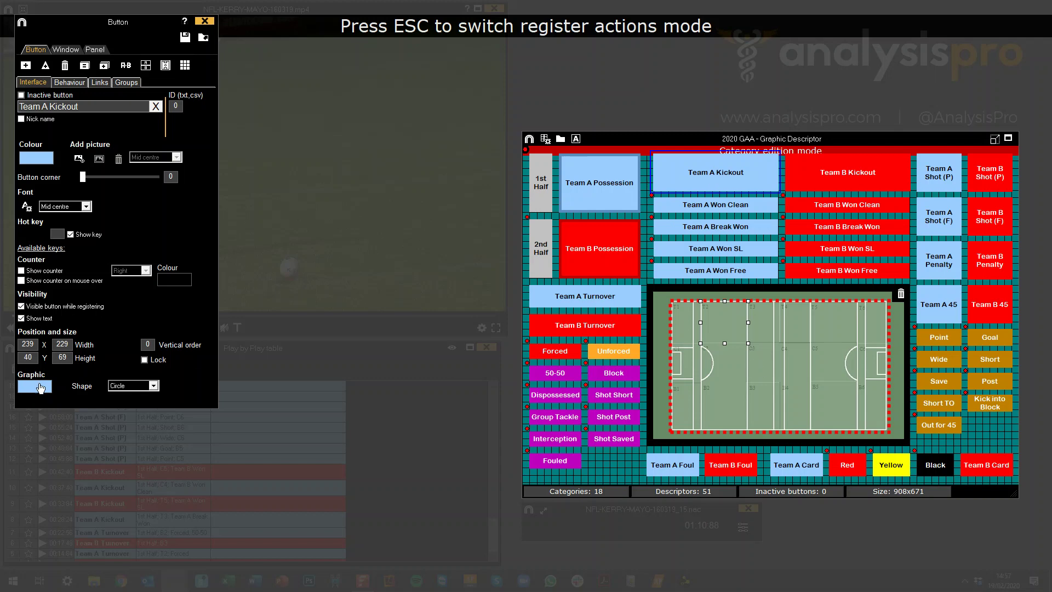
pyautogui.click(844, 176)
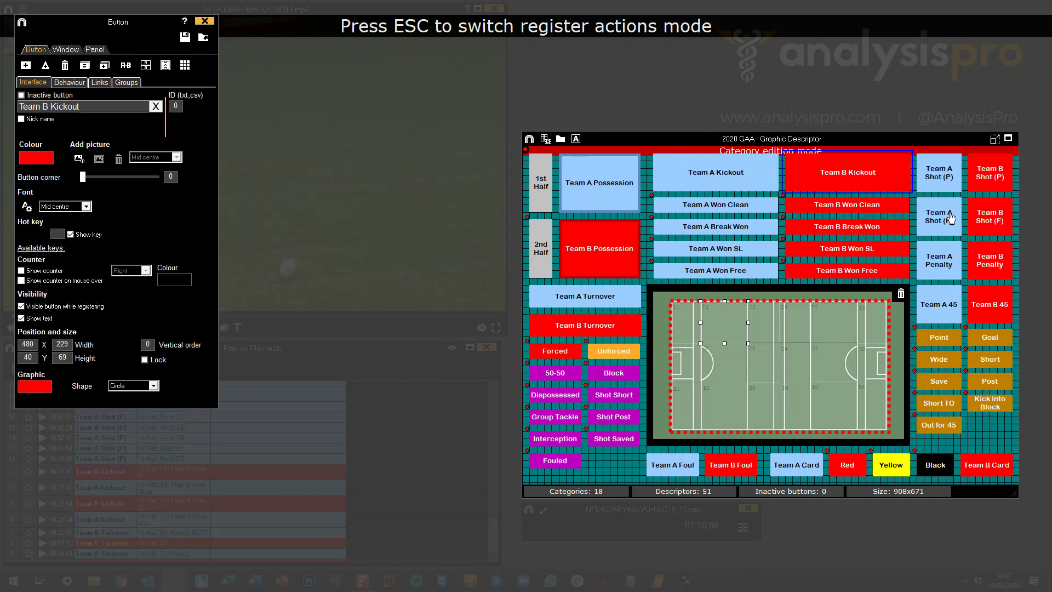
pyautogui.click(940, 177)
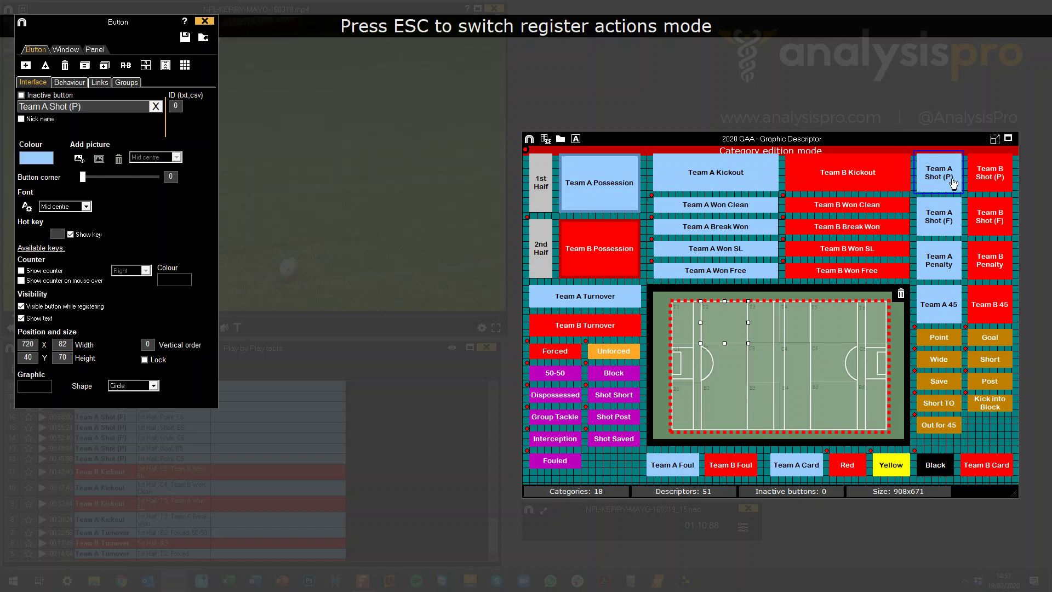
# Review the Point, Goal, Short, Team A Turnover and Team B Turnover settings, then close Button properties
pyautogui.click(944, 342)
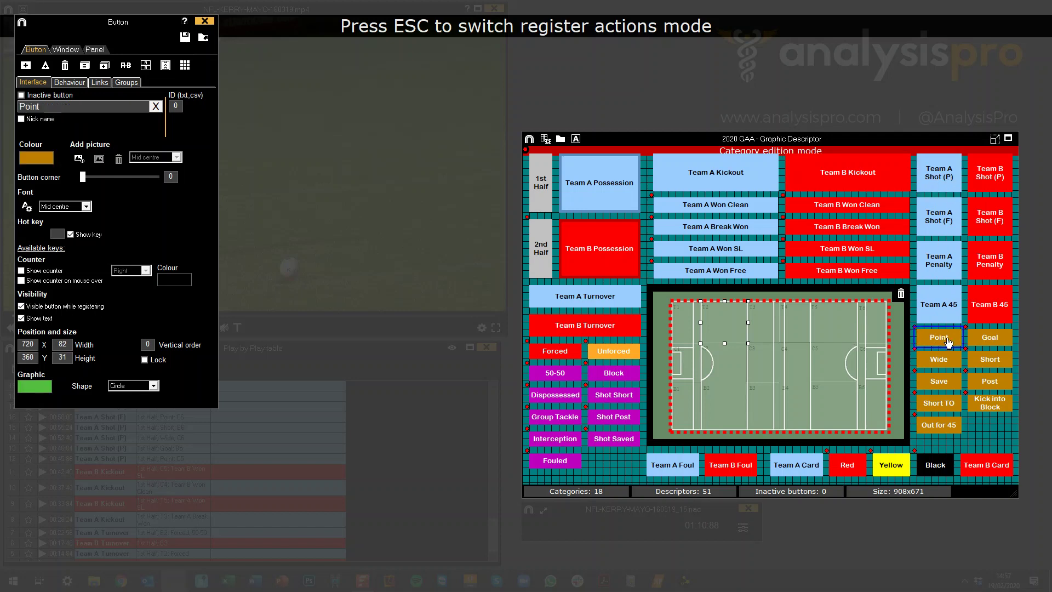
pyautogui.click(990, 337)
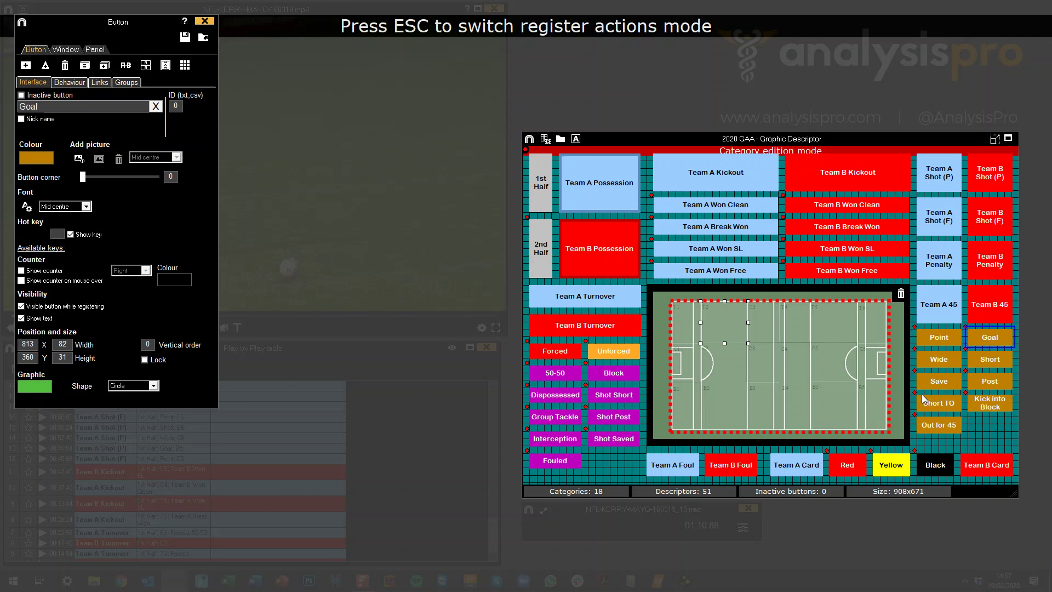
pyautogui.press('Down')
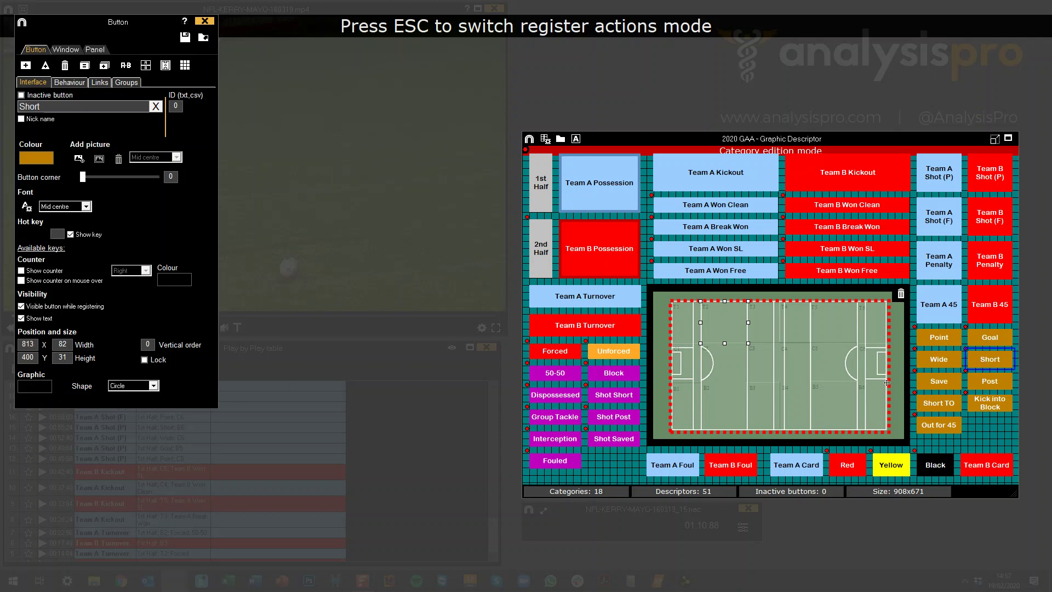
pyautogui.click(584, 300)
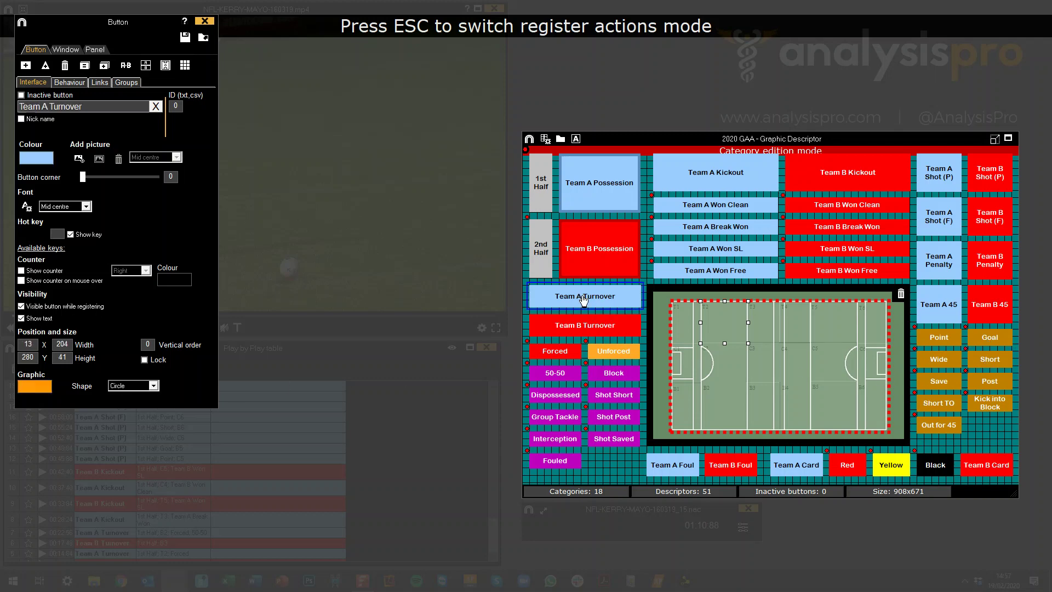
pyautogui.click(588, 330)
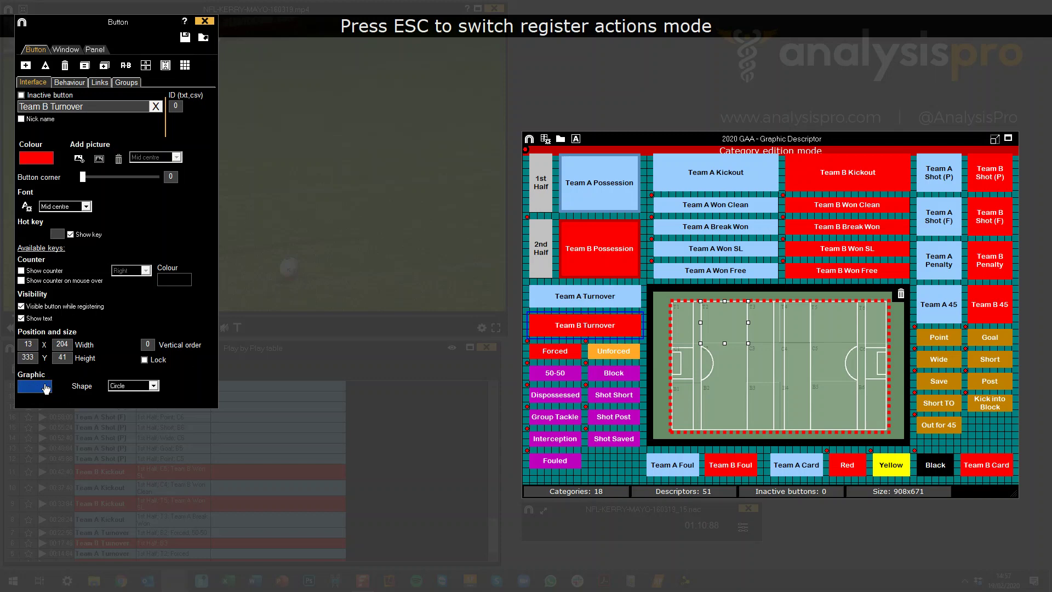
pyautogui.click(205, 21)
# Resume tagging: log a Team A kickout Won Clean at T3 and a Team B kickout Won SL at B4
pyautogui.press('Escape')
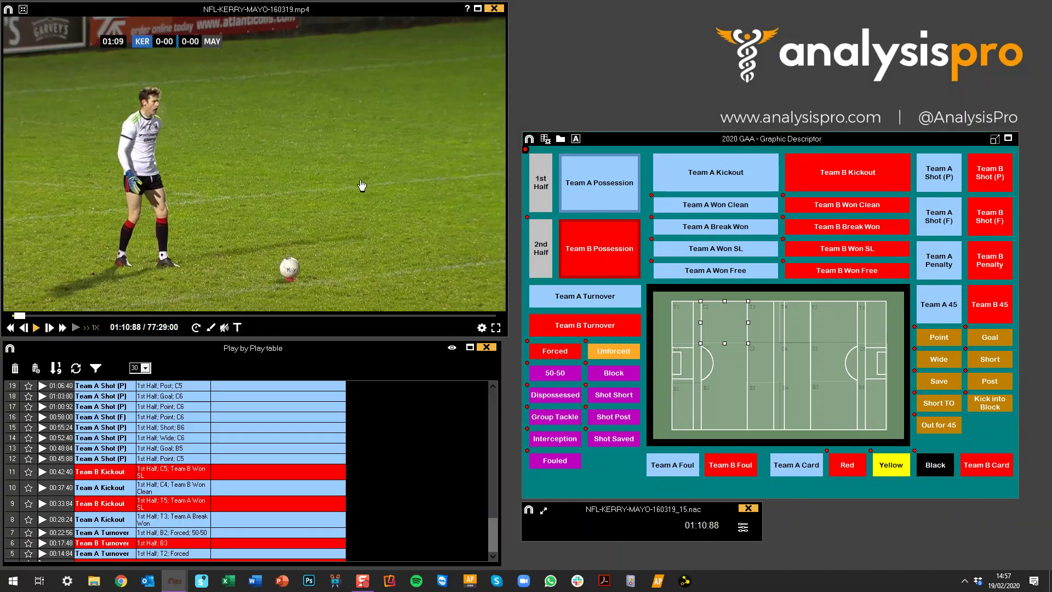
pyautogui.click(310, 237)
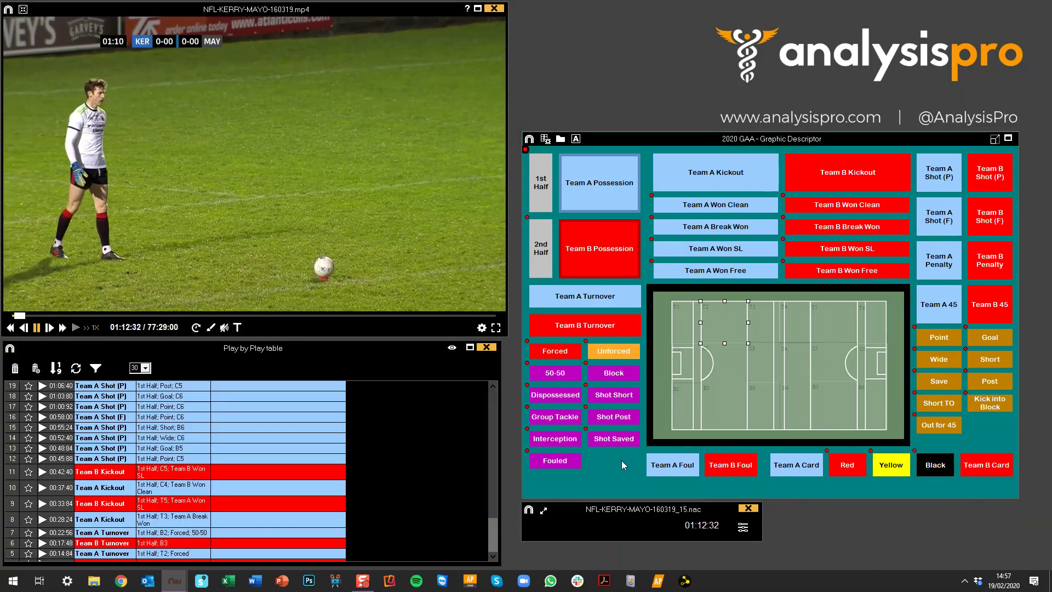
pyautogui.click(716, 172)
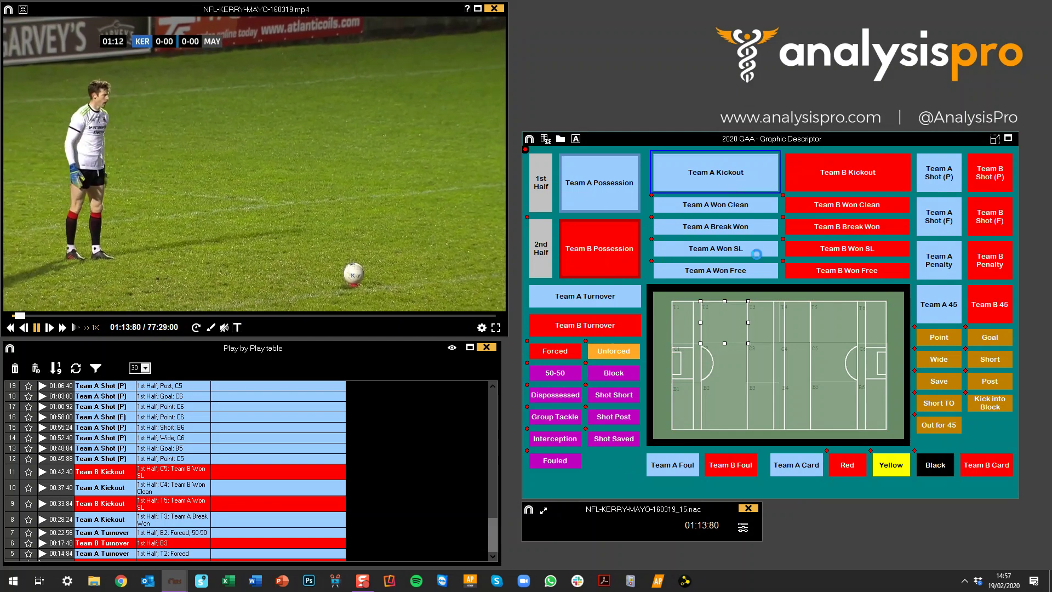
pyautogui.click(766, 324)
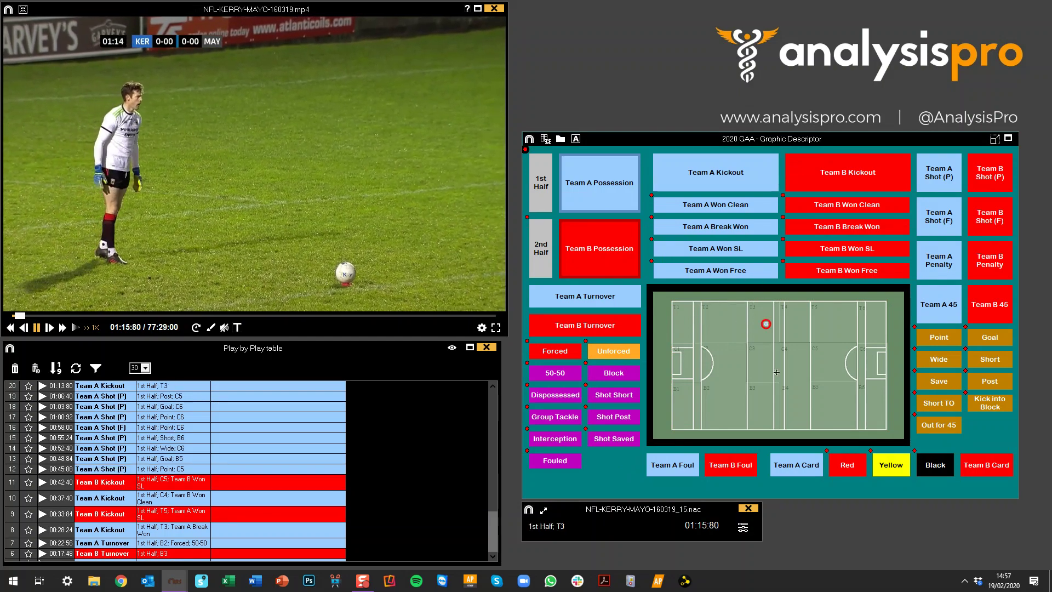
pyautogui.click(741, 209)
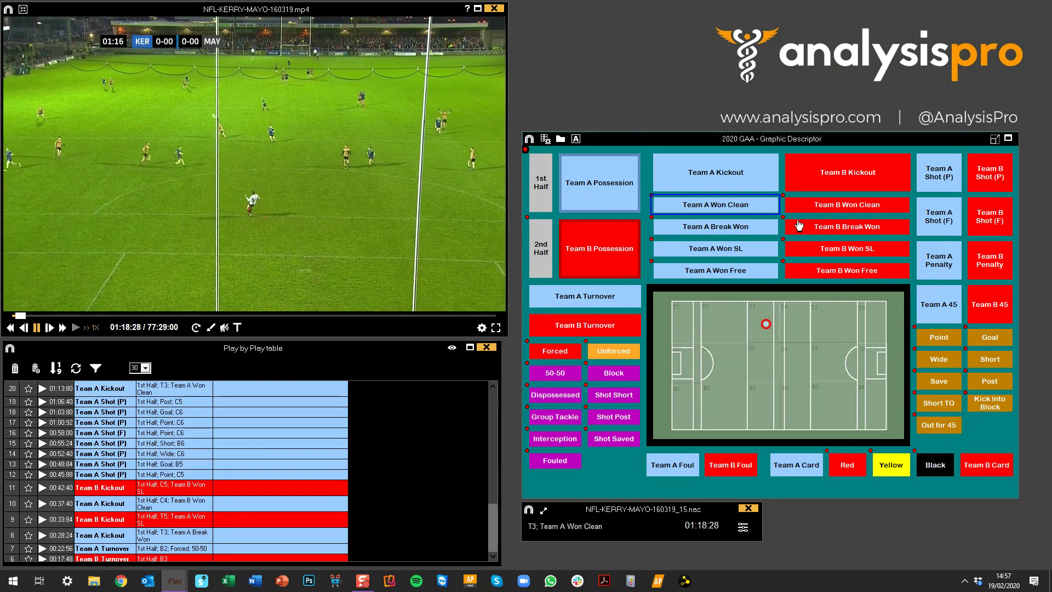
pyautogui.click(838, 185)
pyautogui.click(800, 405)
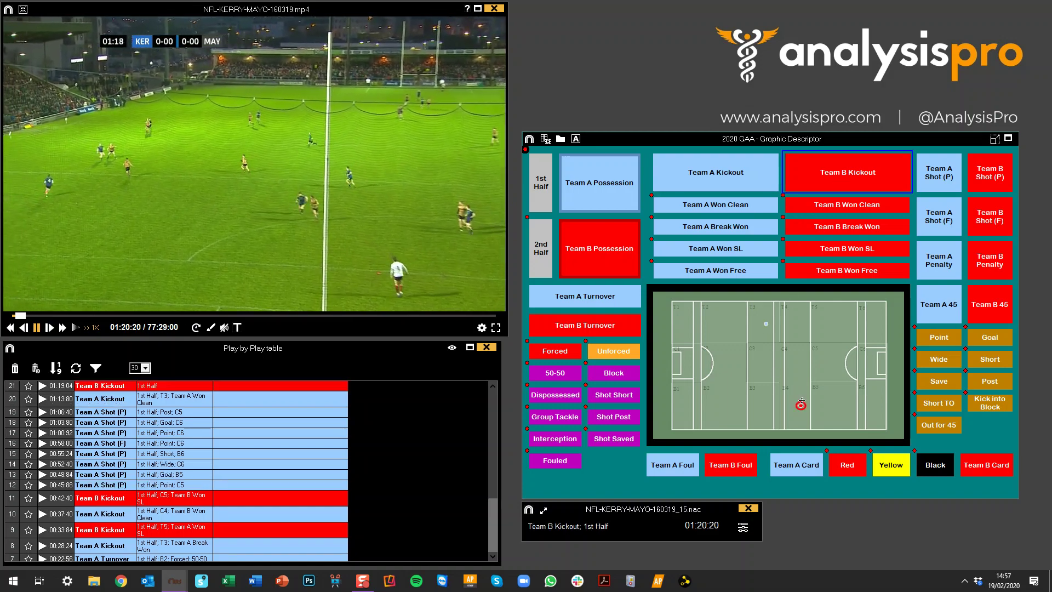
pyautogui.click(838, 250)
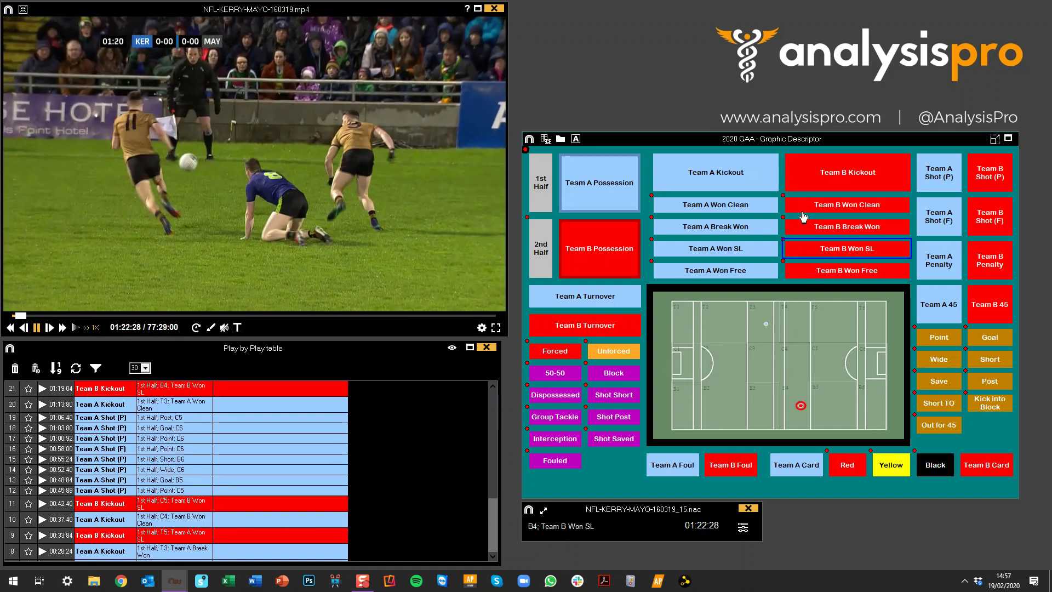
# Log a Team A kickout Won Free at C3 and a Team B kickout Break Won at T4
pyautogui.click(745, 184)
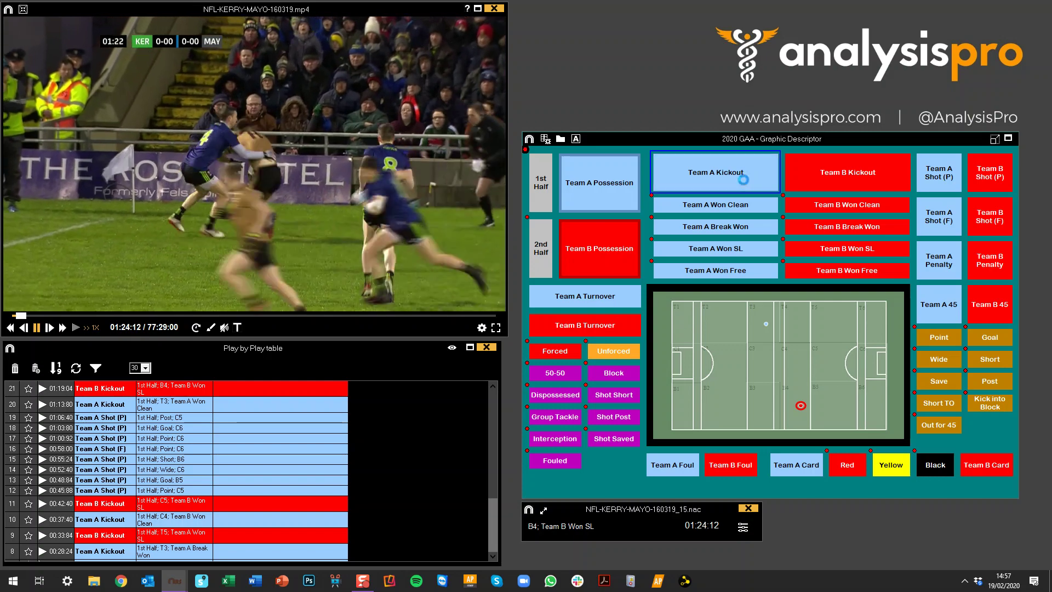
pyautogui.click(762, 369)
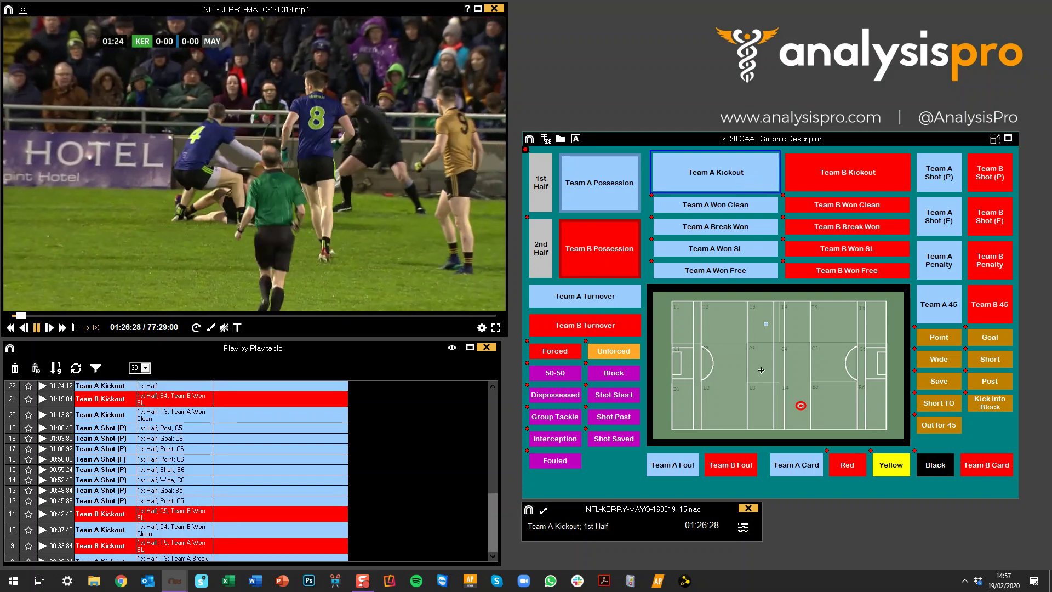
pyautogui.click(735, 271)
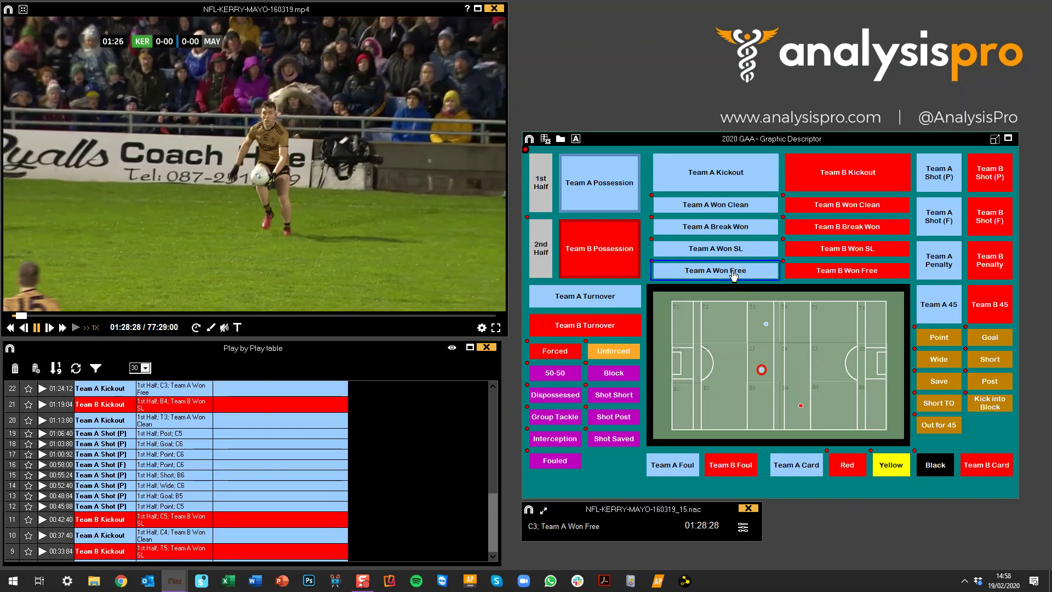
pyautogui.click(855, 184)
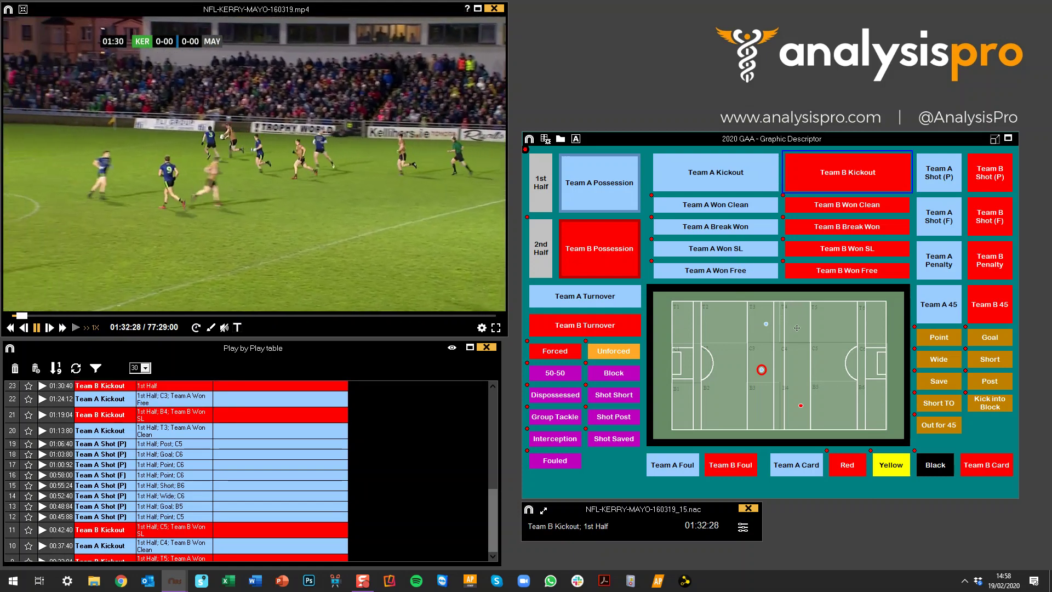
pyautogui.click(800, 327)
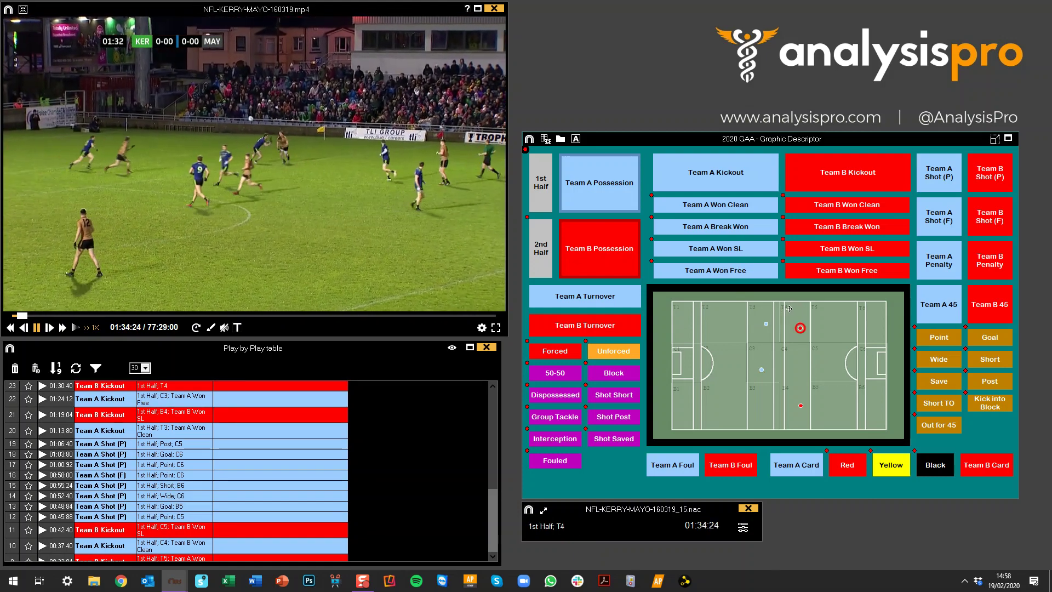
pyautogui.click(844, 226)
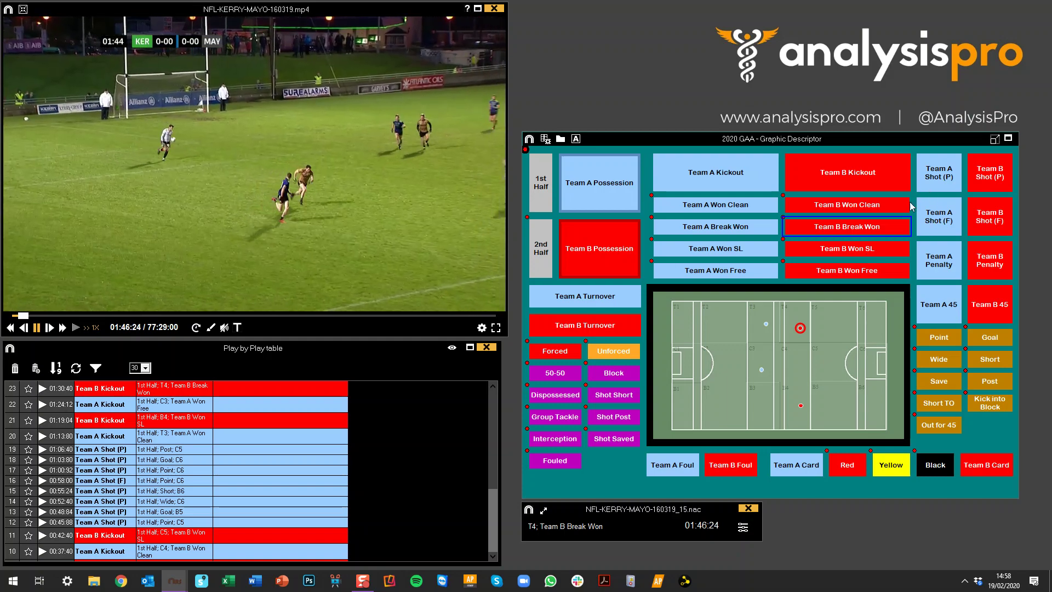
# Log two Team A shots from play at zone C5: a Point and a Goal
pyautogui.click(937, 189)
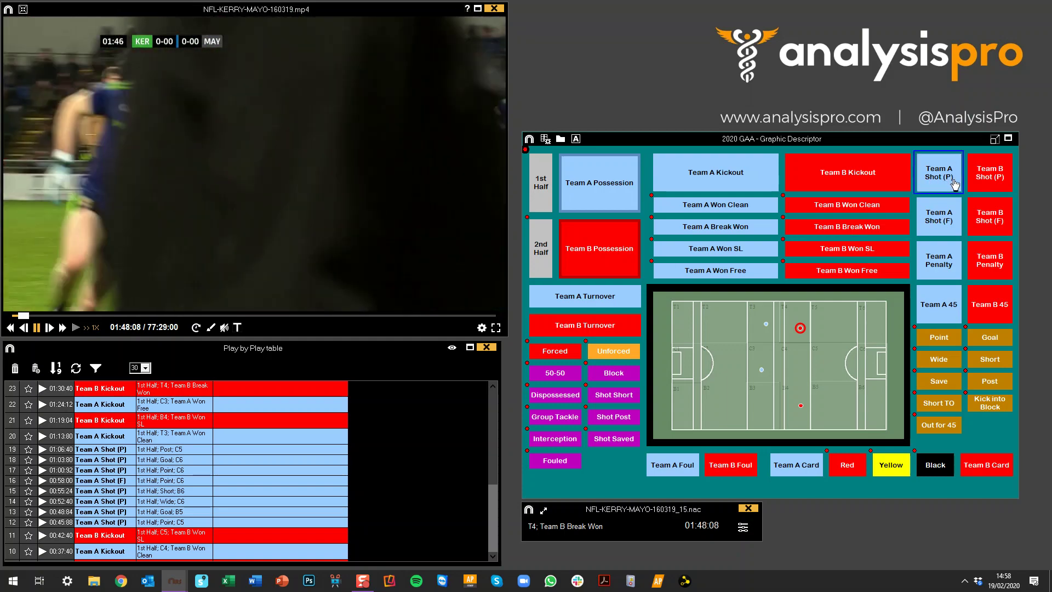
pyautogui.click(939, 339)
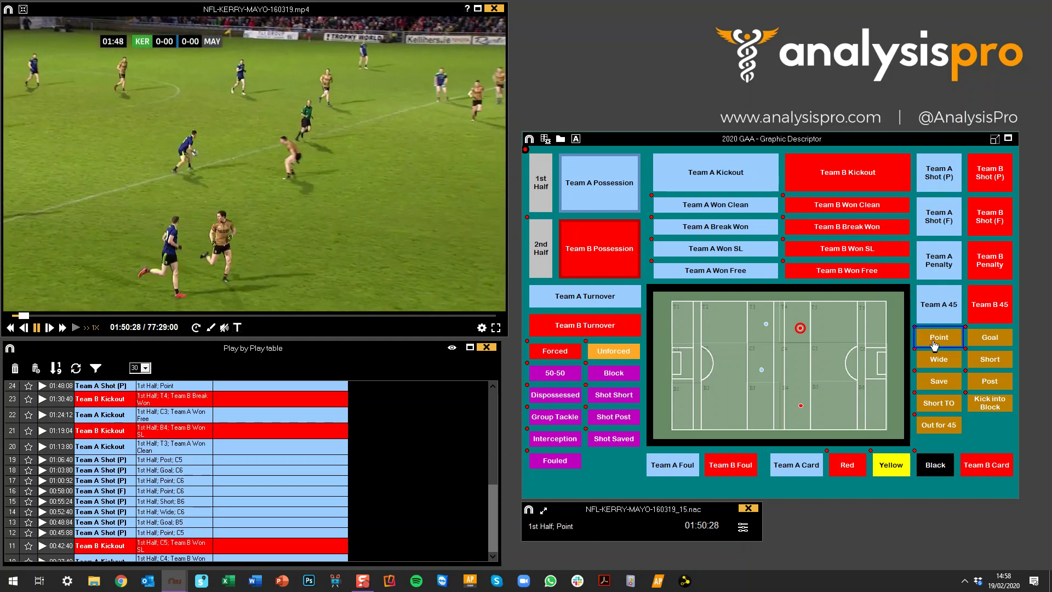
pyautogui.click(853, 356)
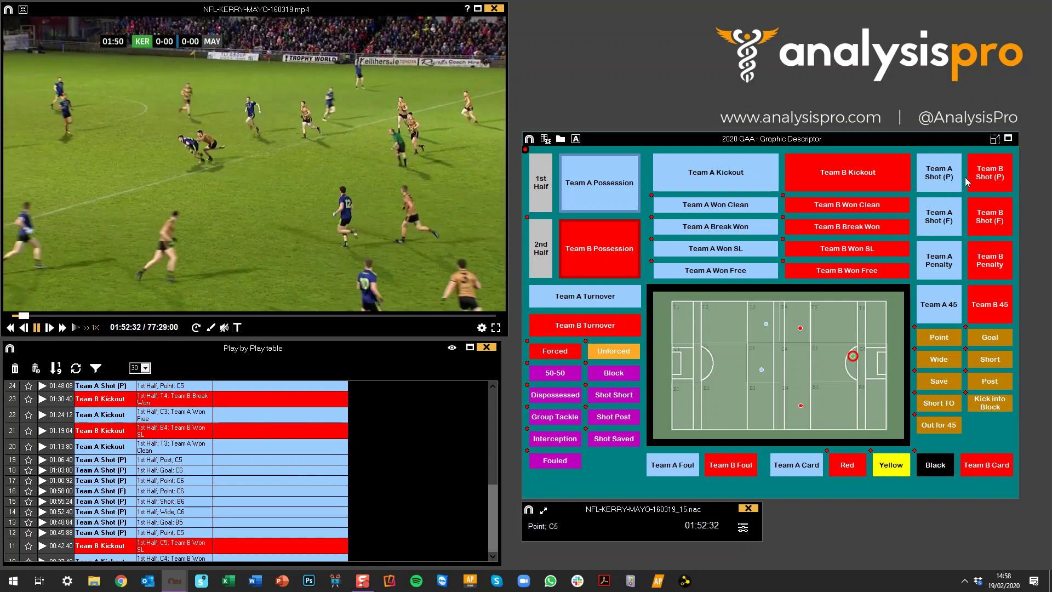
pyautogui.click(939, 177)
pyautogui.click(990, 337)
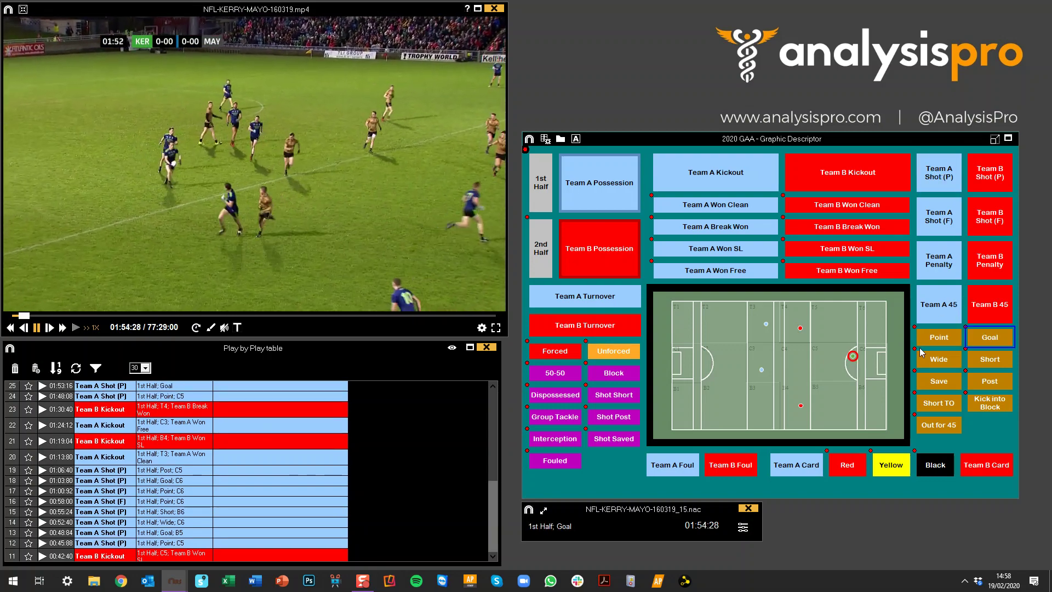
pyautogui.click(851, 378)
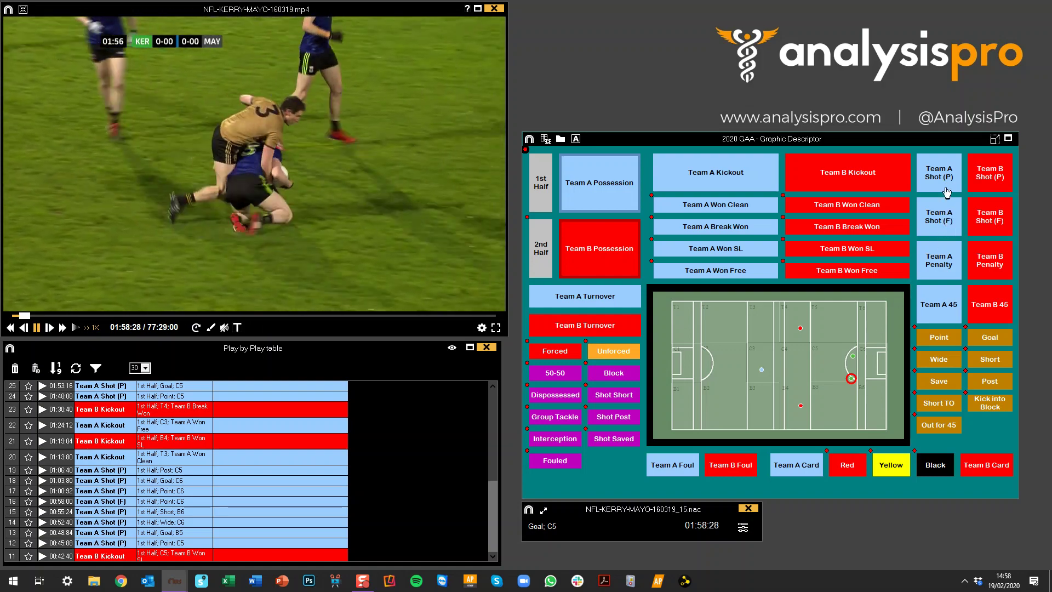
# Log three more Team A shots from play: a Save at C6, a Goal at C6, a Post at B6
pyautogui.click(947, 189)
pyautogui.click(939, 381)
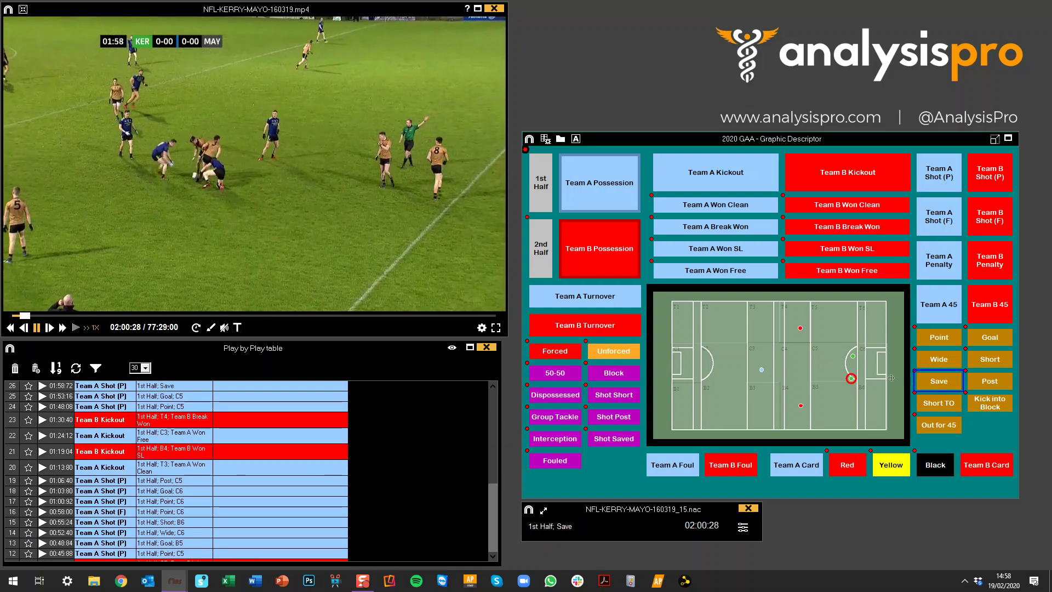
pyautogui.click(859, 369)
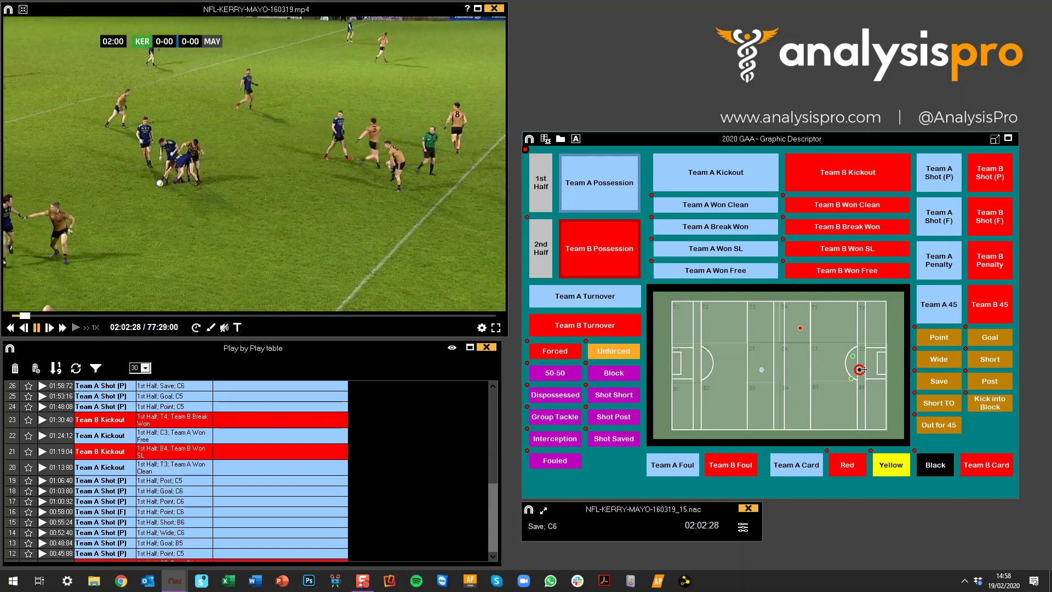
pyautogui.click(943, 186)
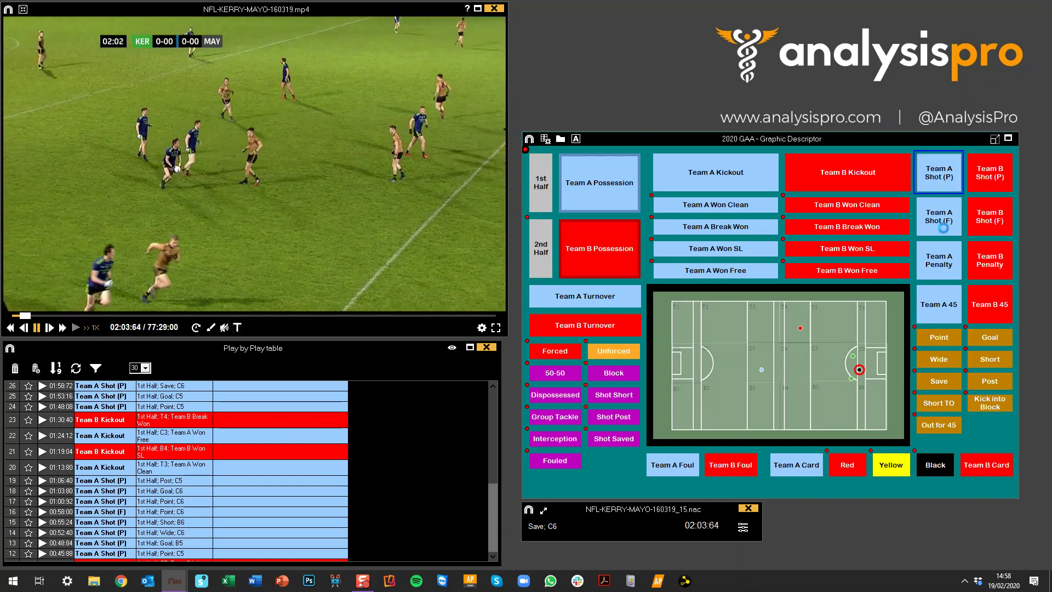
pyautogui.click(989, 338)
pyautogui.click(864, 351)
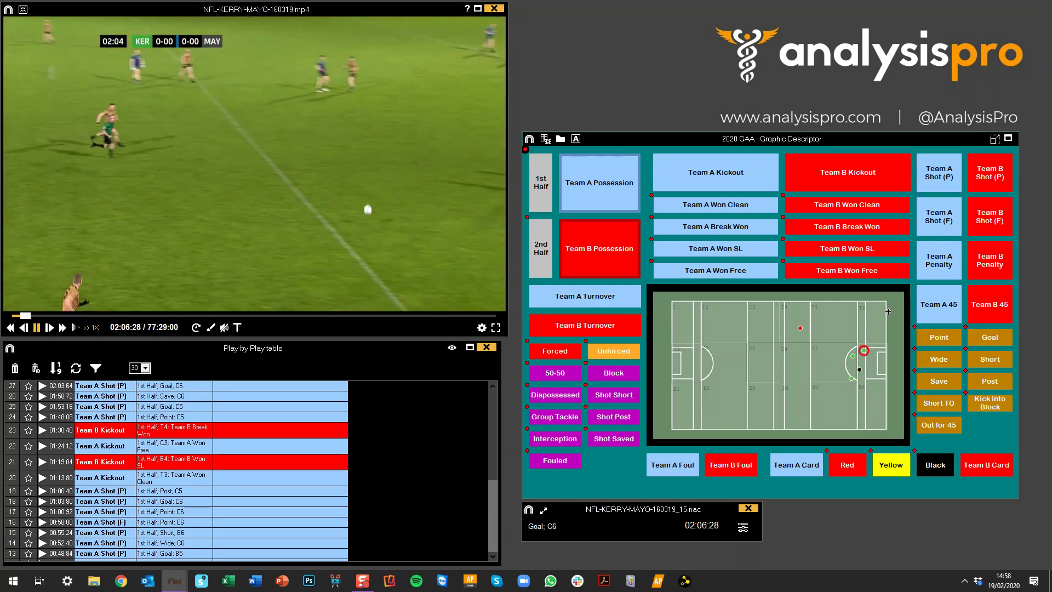
pyautogui.click(948, 189)
pyautogui.click(989, 381)
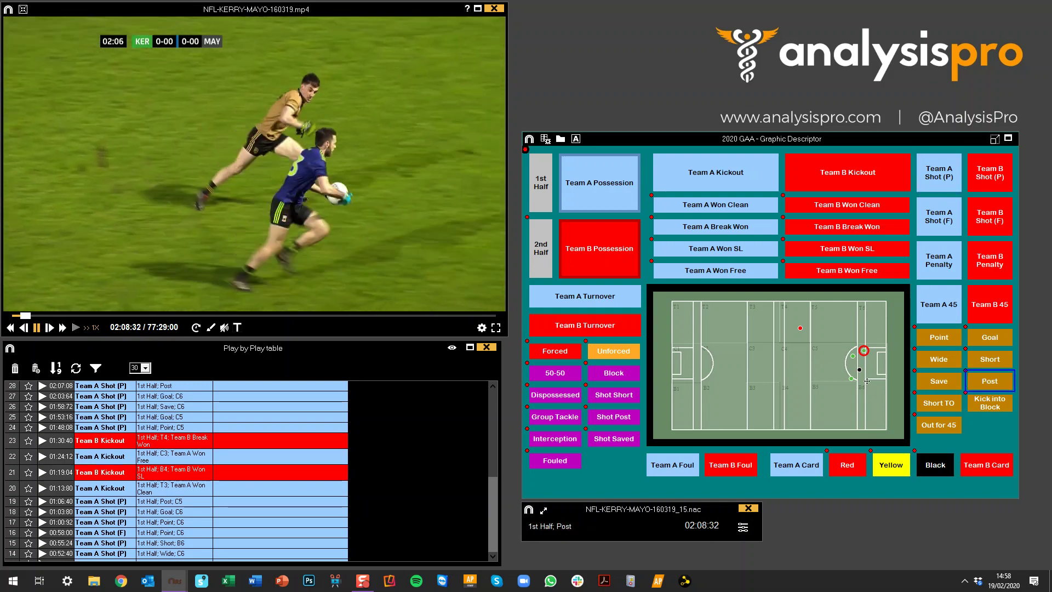
pyautogui.click(860, 384)
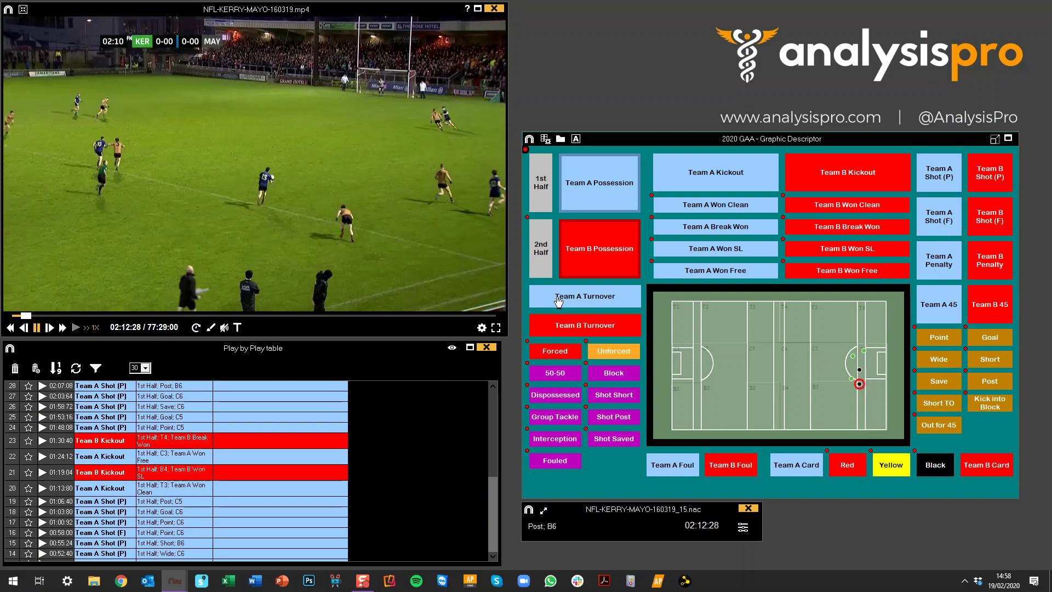
# Log a Team A 50-50 turnover at C2 and a Team B Shot Short turnover at T3
pyautogui.click(575, 301)
pyautogui.click(740, 376)
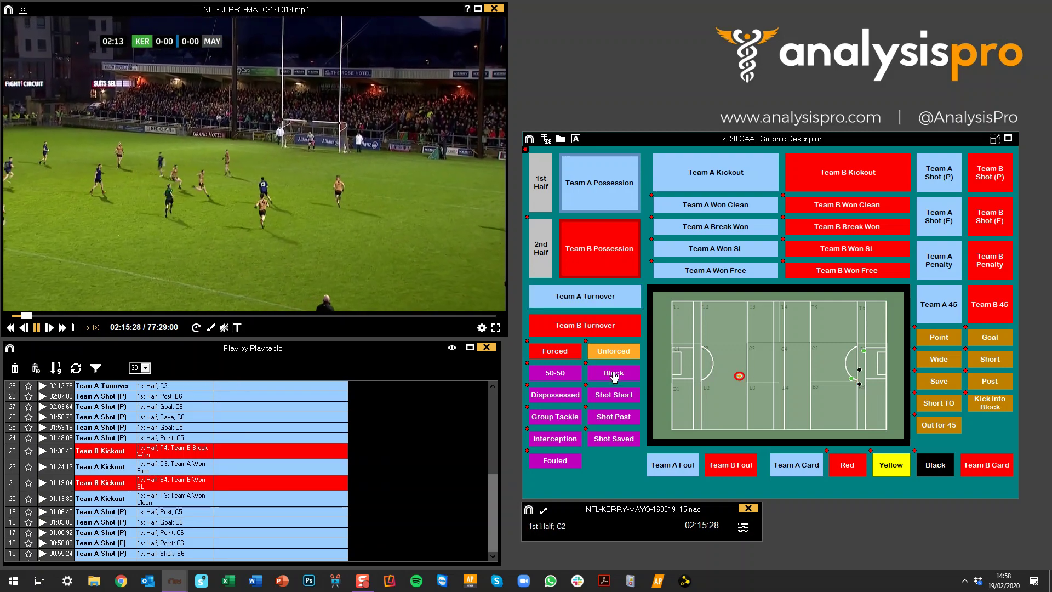
pyautogui.click(565, 378)
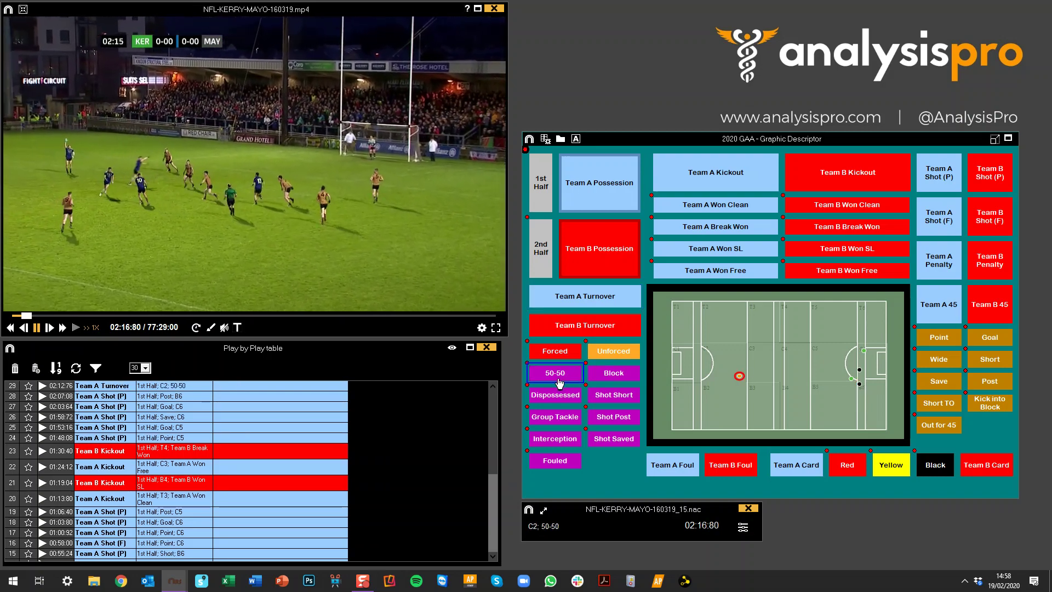
pyautogui.click(605, 332)
pyautogui.click(768, 327)
pyautogui.click(616, 396)
# Log a forced Team A turnover at B4 and close the tagging windows
pyautogui.click(604, 303)
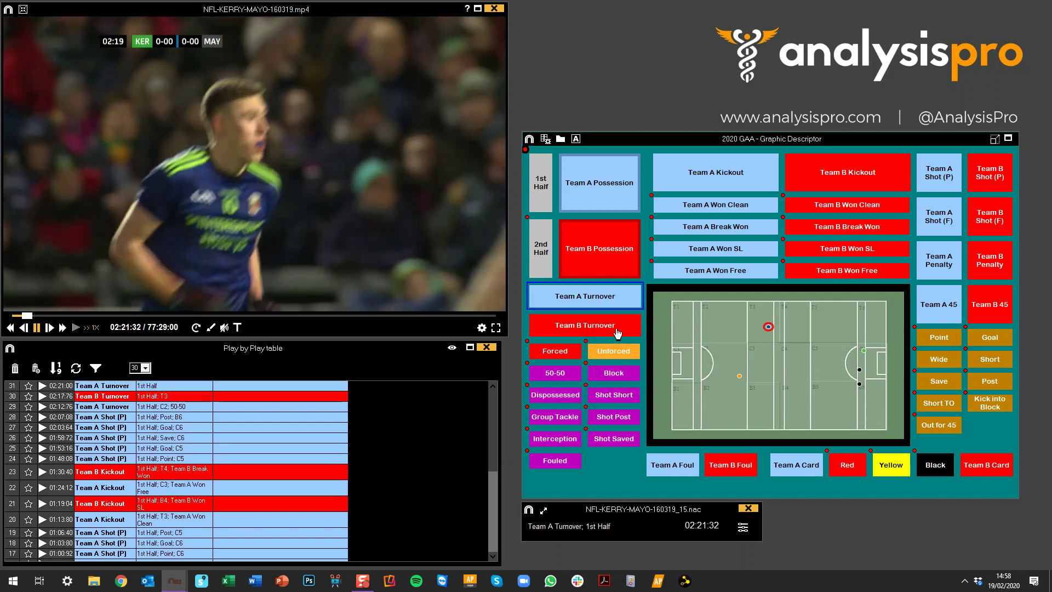
pyautogui.click(807, 415)
pyautogui.click(564, 355)
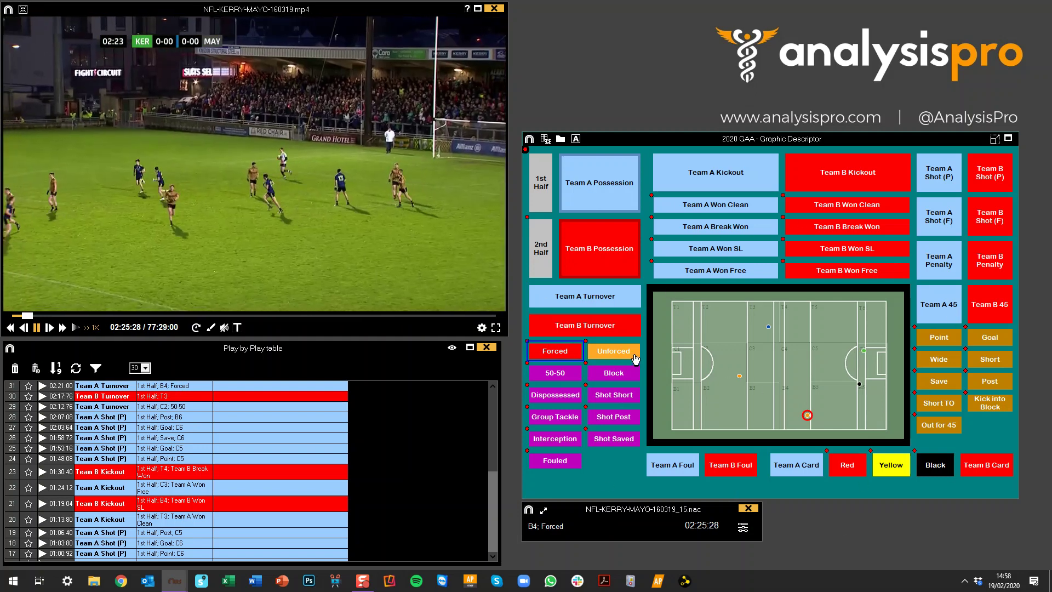
pyautogui.click(743, 530)
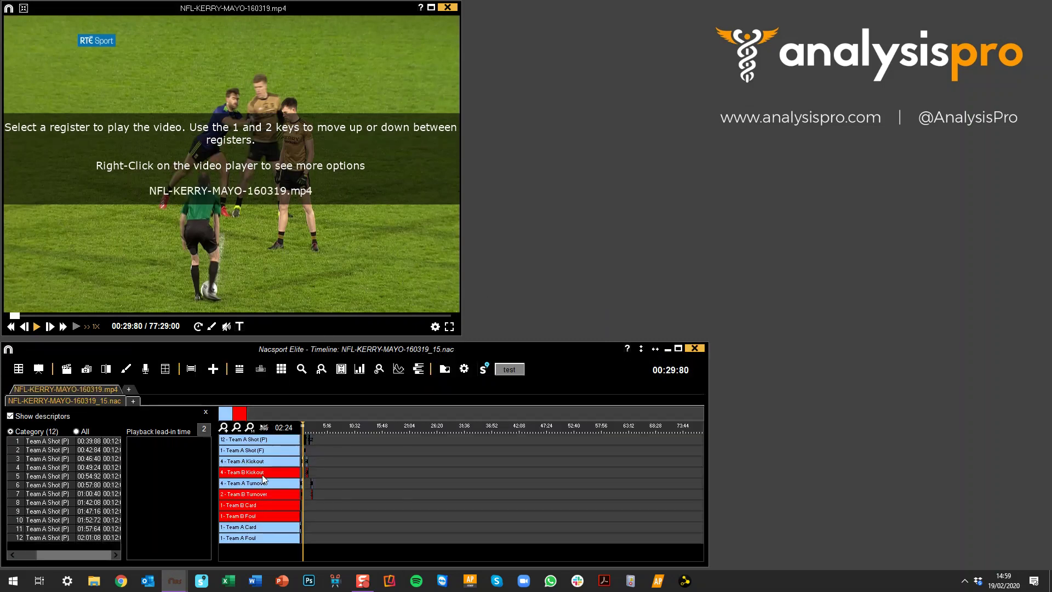
# Play the video and place a wider, shorter Fields pitch window to the right of the video
pyautogui.click(405, 307)
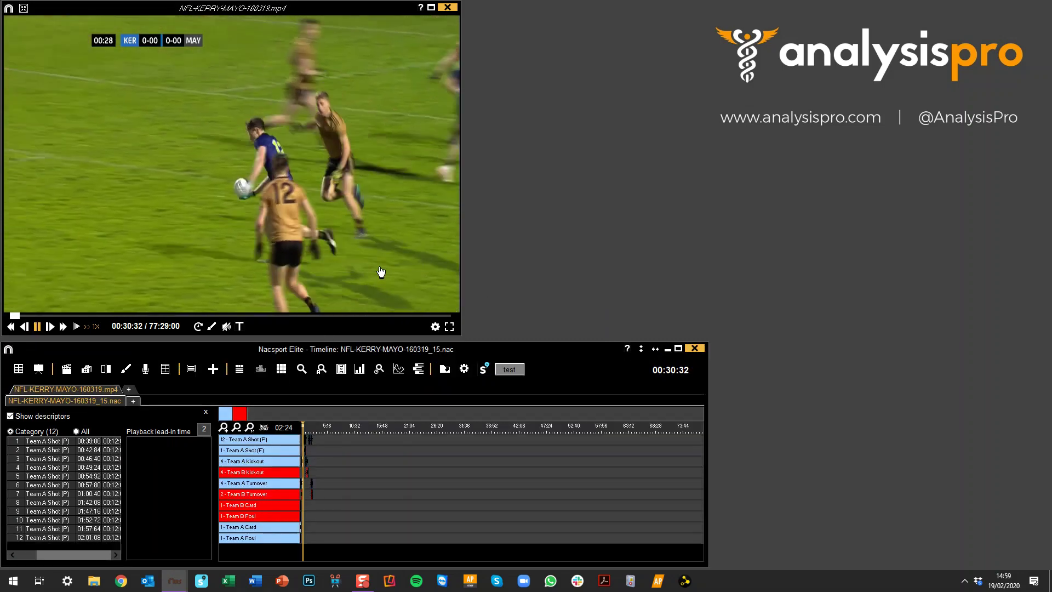
pyautogui.click(338, 374)
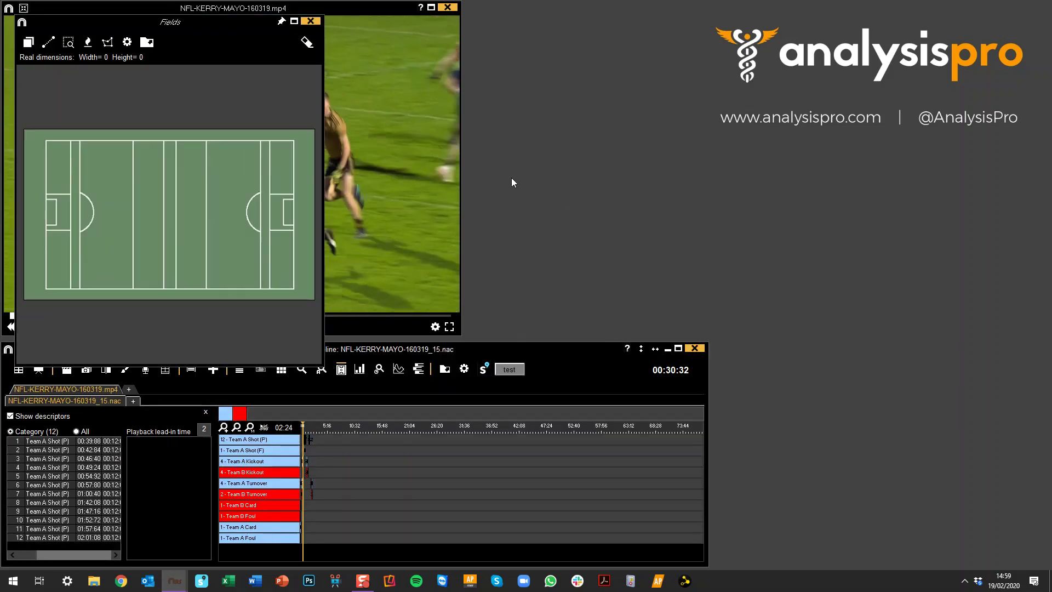
pyautogui.moveTo(215, 21); pyautogui.dragTo(663, 11)
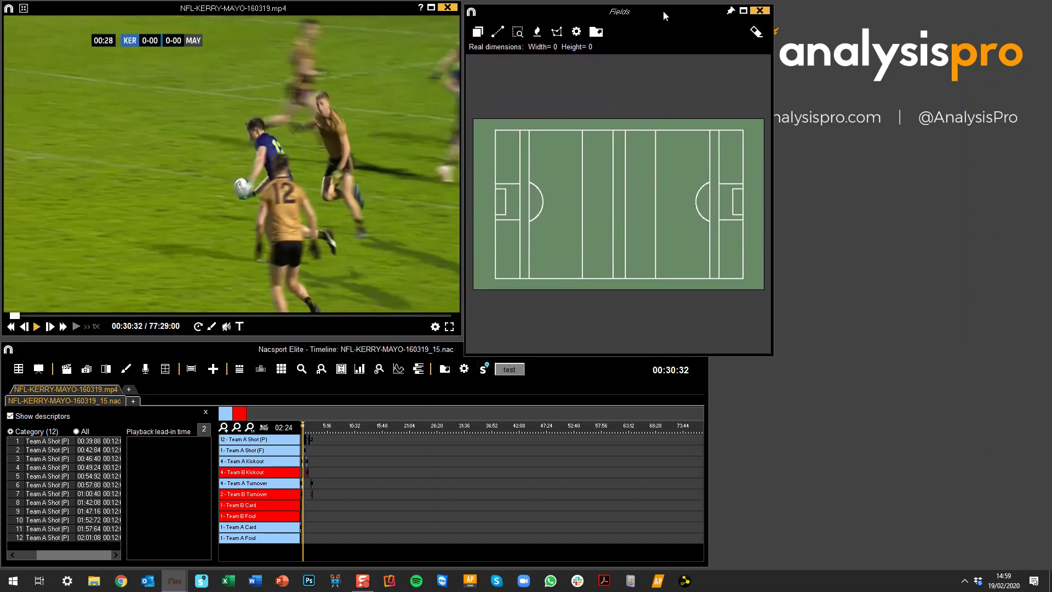
pyautogui.moveTo(770, 356); pyautogui.dragTo(814, 294)
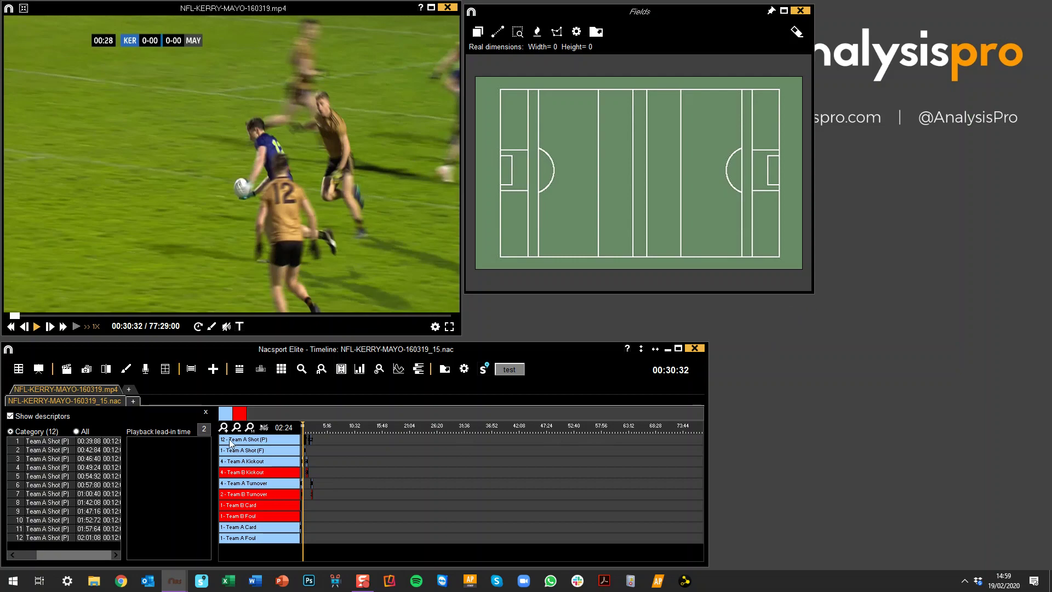
# Plot the Team A Shot (P), Team A Kickout and Team B Kickout rows, then bring up the Data Matrix
pyautogui.click(264, 440)
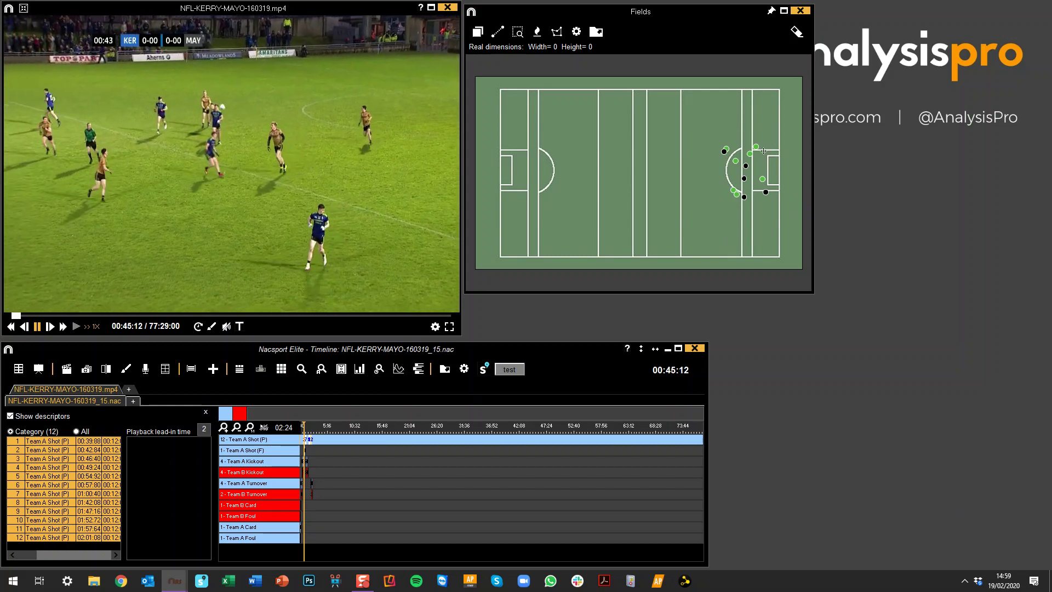
pyautogui.moveTo(757, 146)
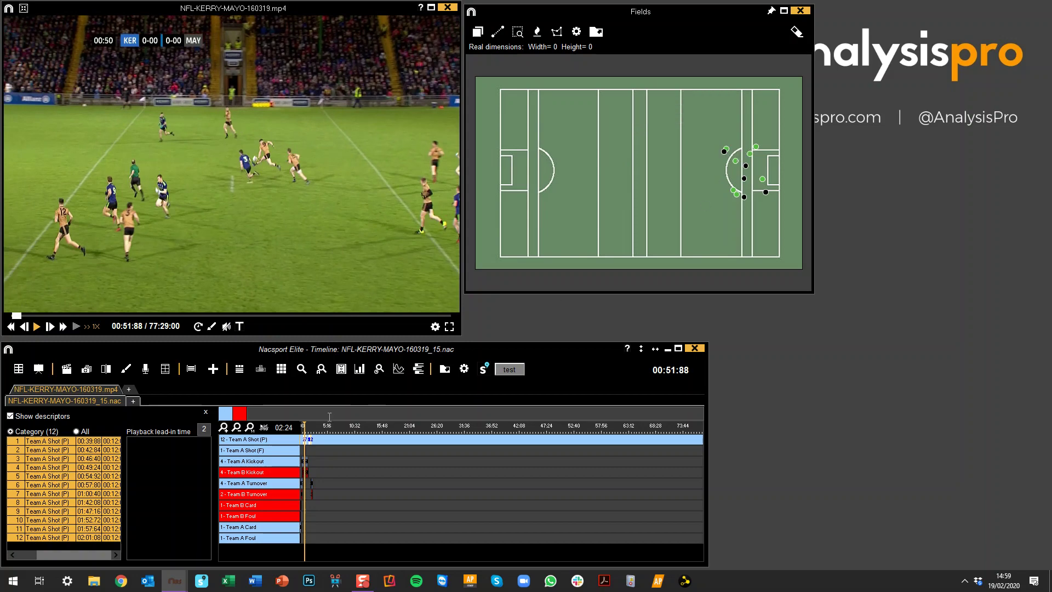
pyautogui.click(263, 464)
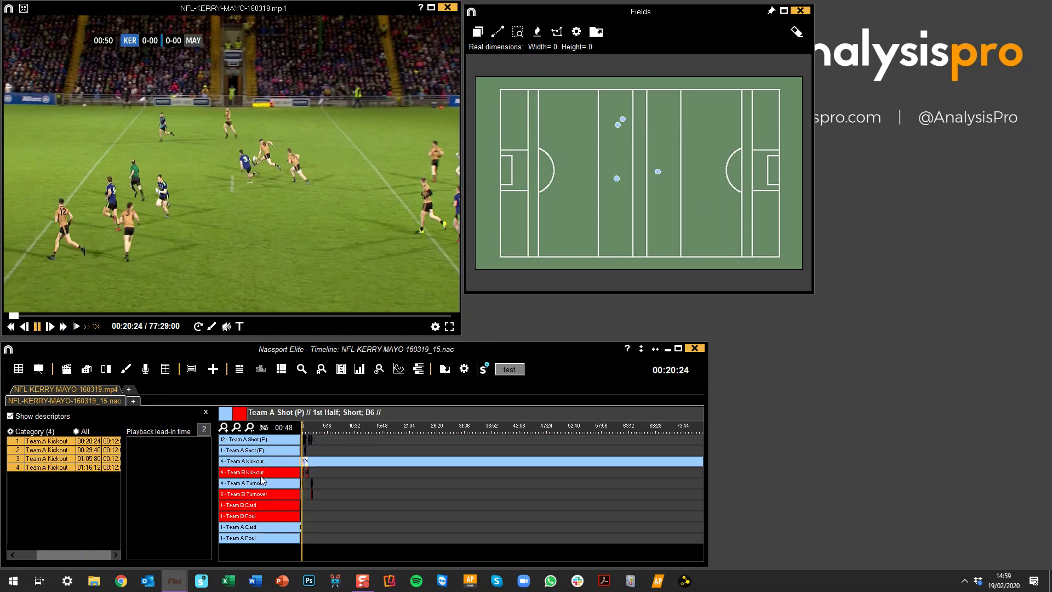
pyautogui.click(269, 474)
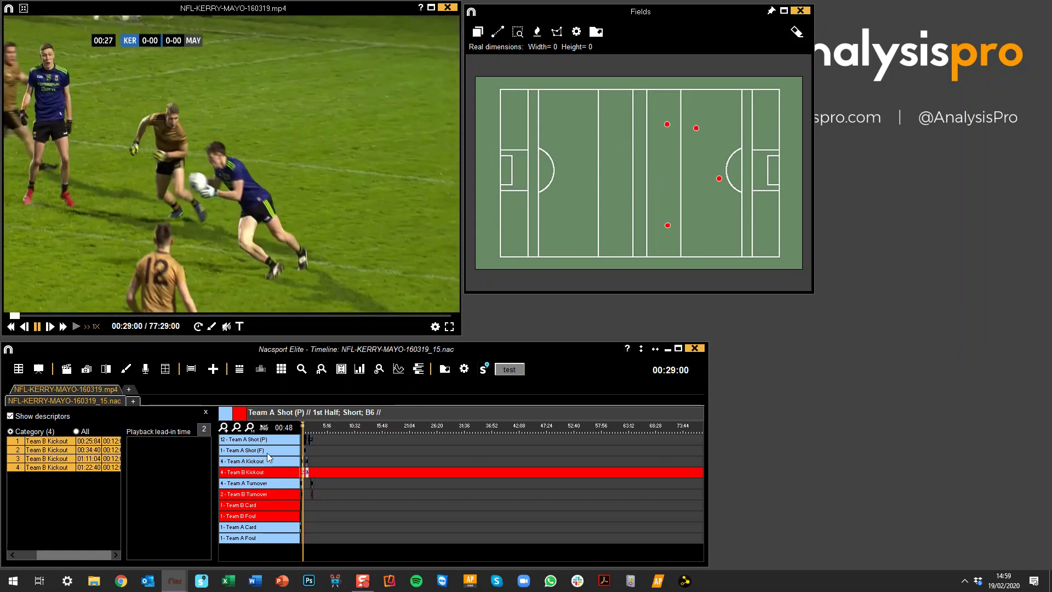
pyautogui.click(281, 369)
pyautogui.click(291, 379)
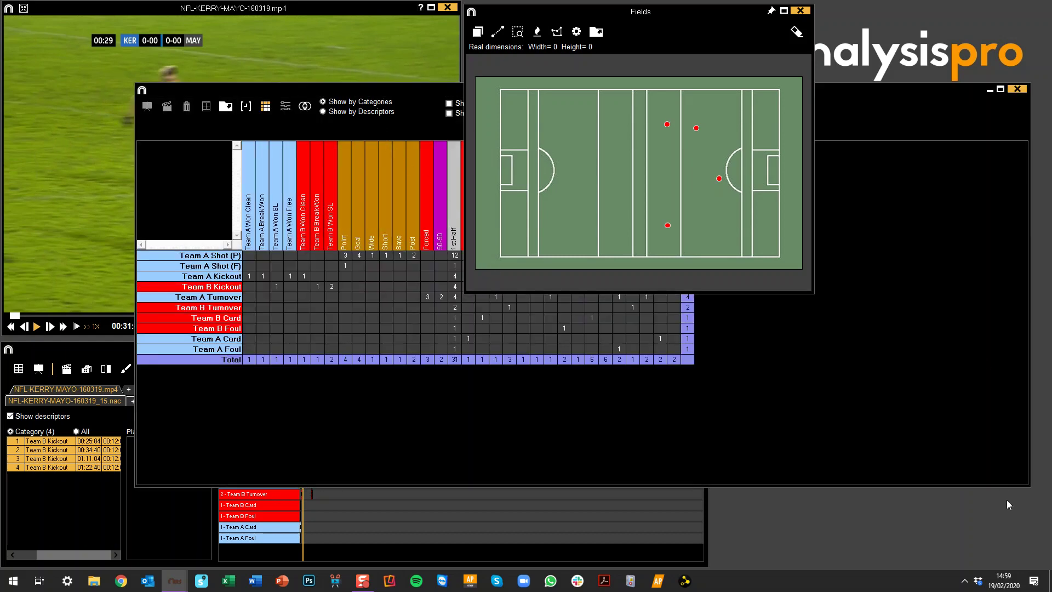
# Fit the data matrix below the pitch and isolate the two Team B Kickout / Won SL registers
pyautogui.moveTo(1028, 484); pyautogui.dragTo(898, 443)
pyautogui.moveTo(328, 88); pyautogui.dragTo(471, 284)
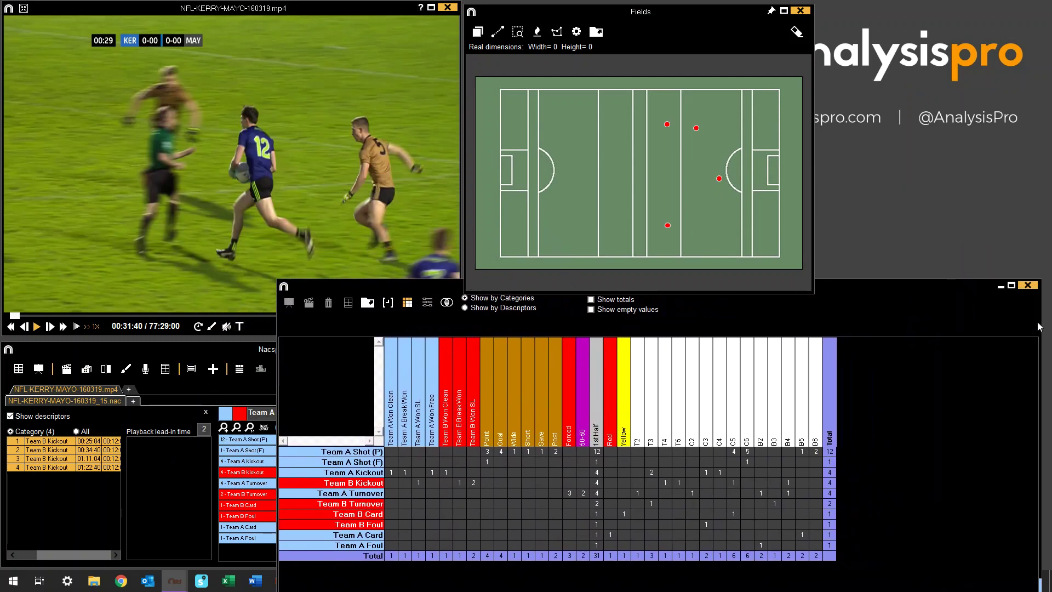
pyautogui.moveTo(1040, 362); pyautogui.dragTo(859, 365)
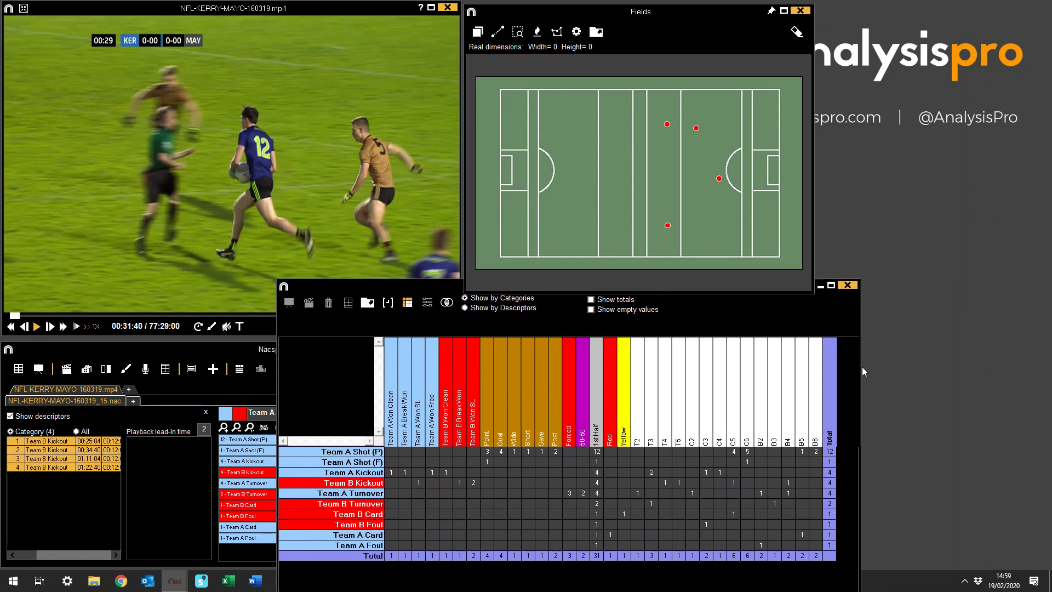
pyautogui.click(378, 484)
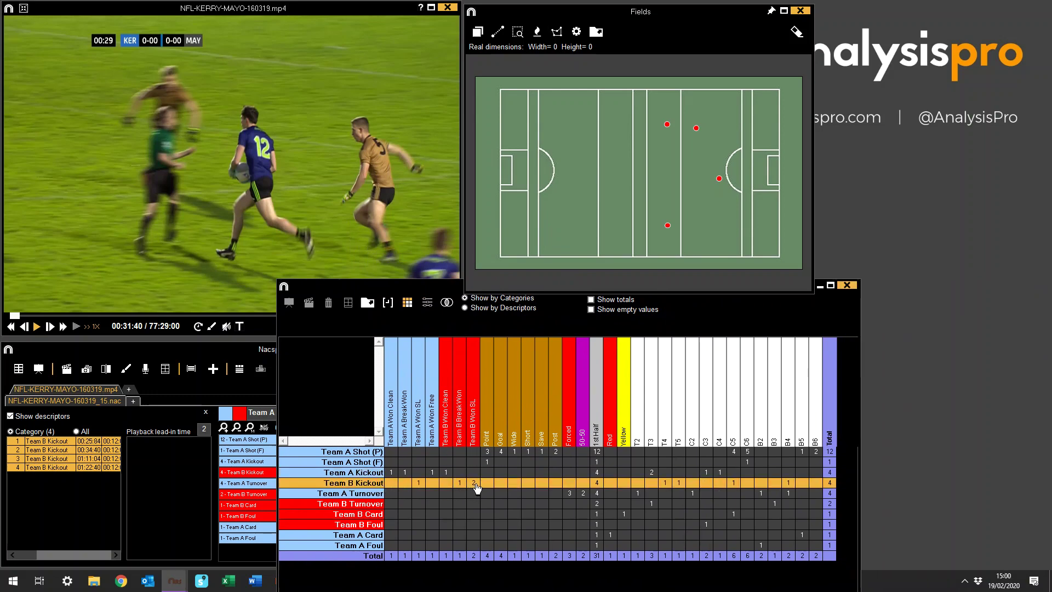
pyautogui.click(475, 483)
# Plot matrix cells Team B Break Won, Team A Won Free, then Team A Shot (P) Goal, Short and Point
pyautogui.moveTo(413, 283); pyautogui.dragTo(482, 290)
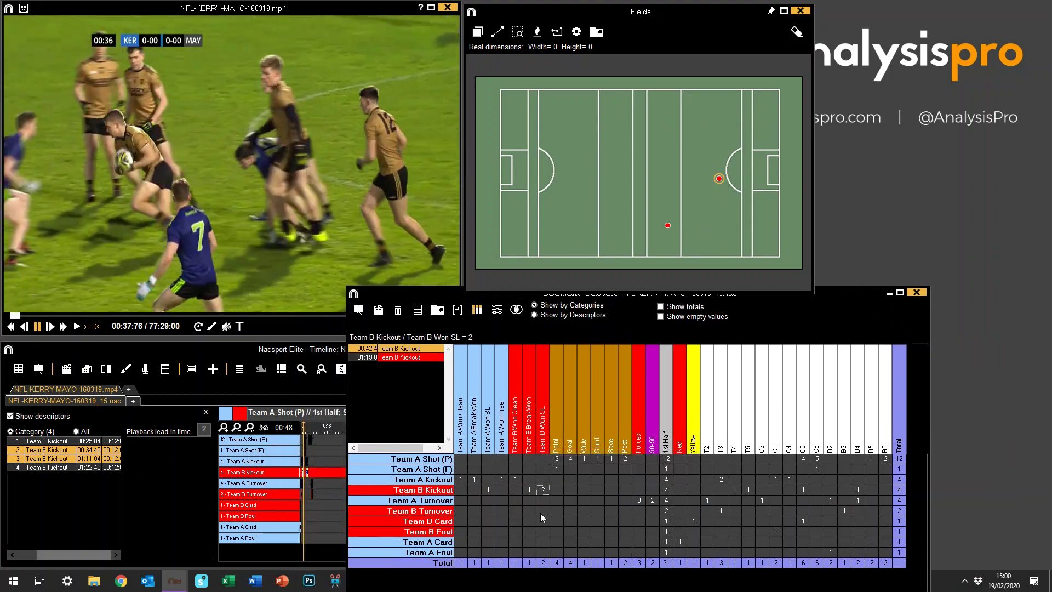
pyautogui.click(530, 490)
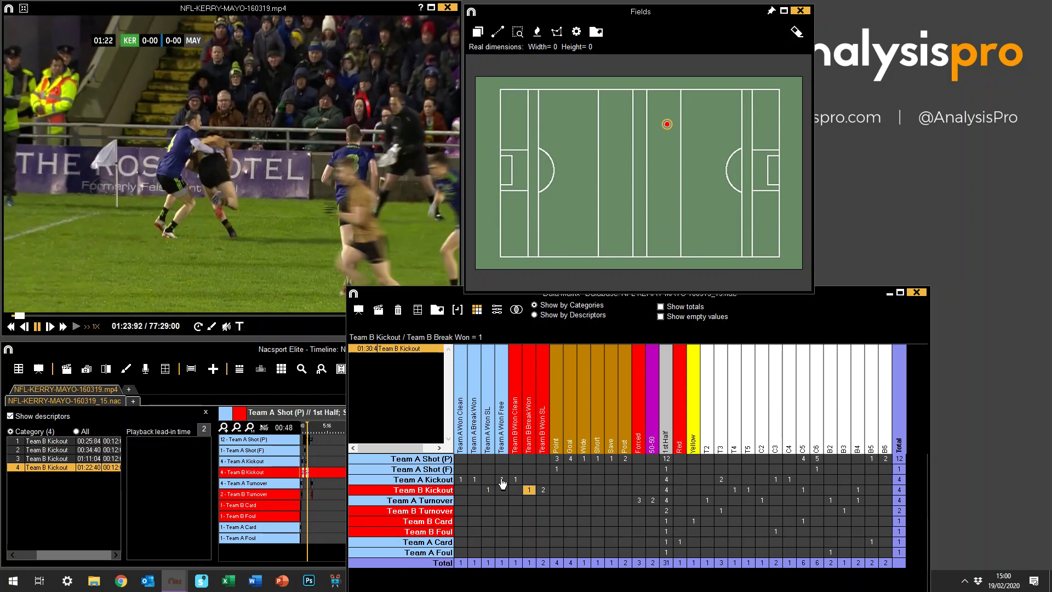
pyautogui.click(502, 480)
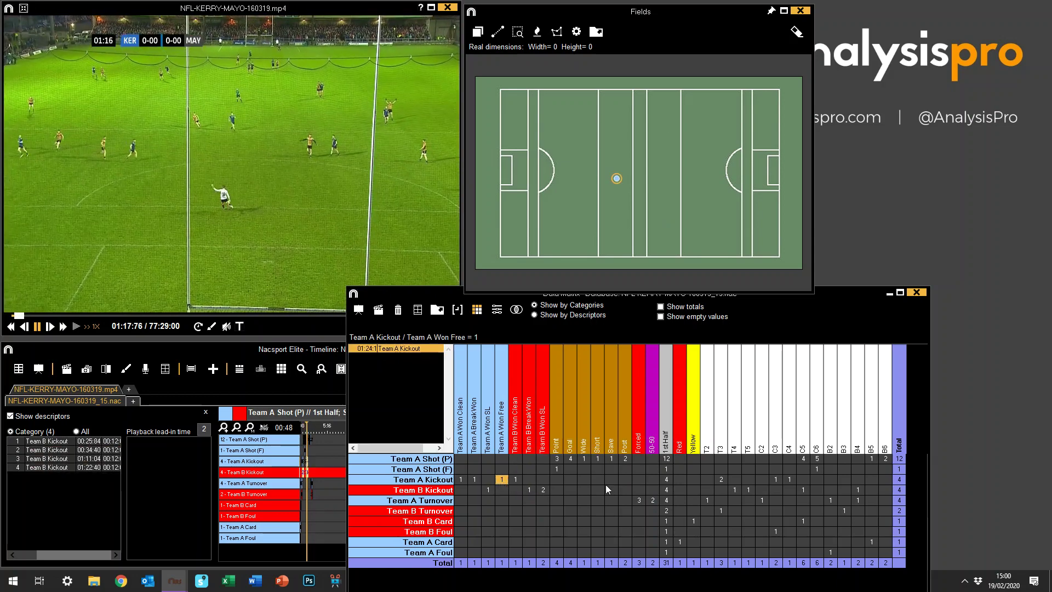
pyautogui.click(570, 459)
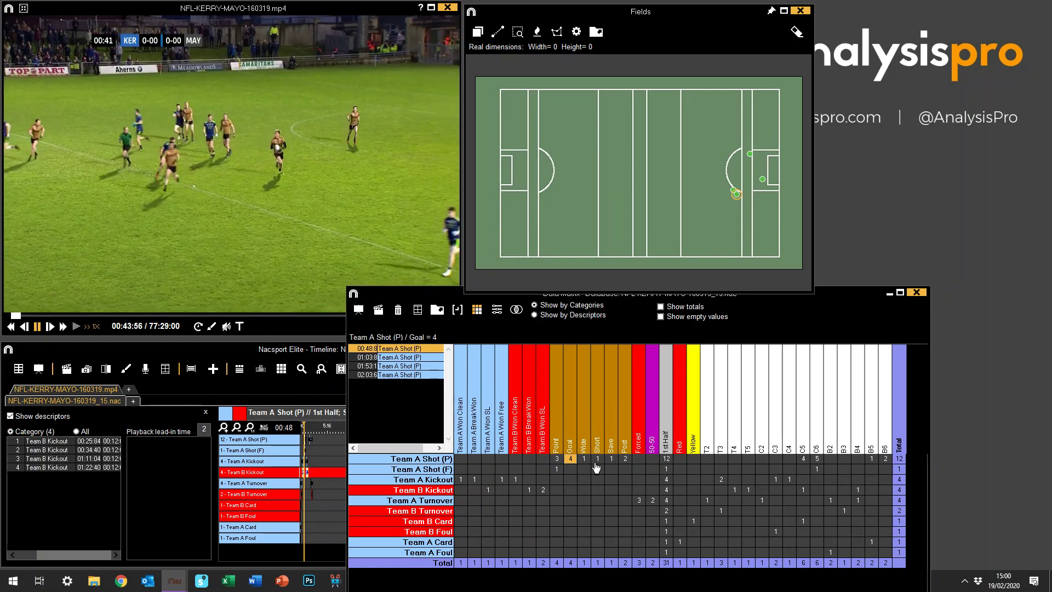
pyautogui.click(598, 460)
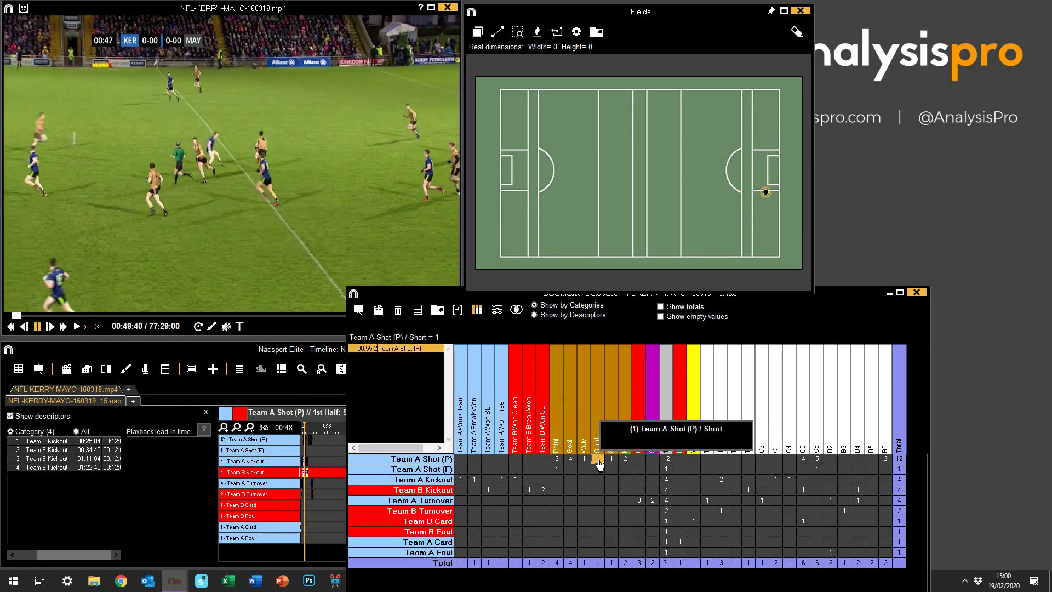
pyautogui.click(557, 460)
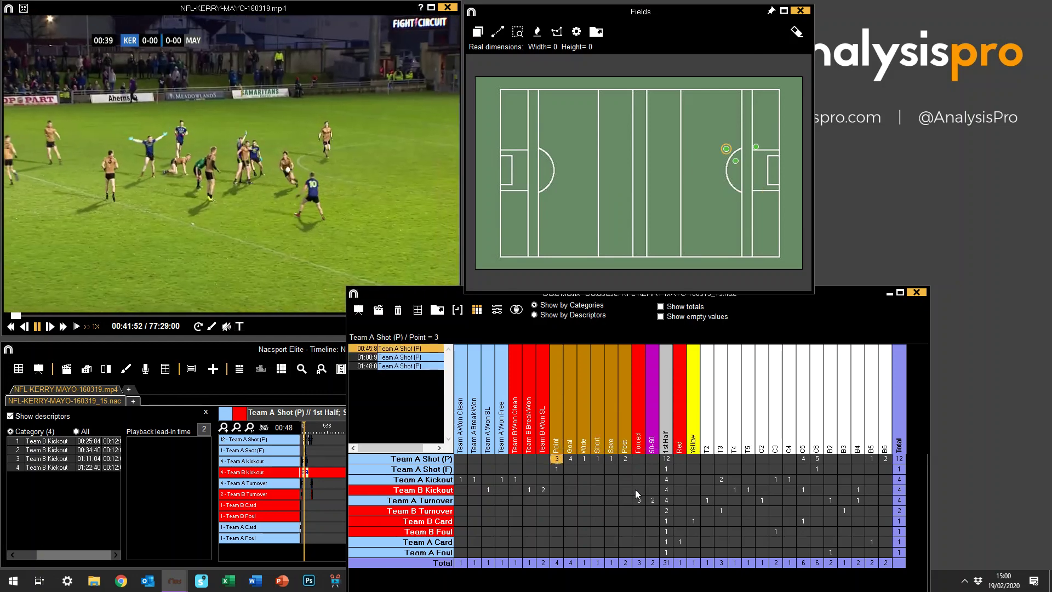